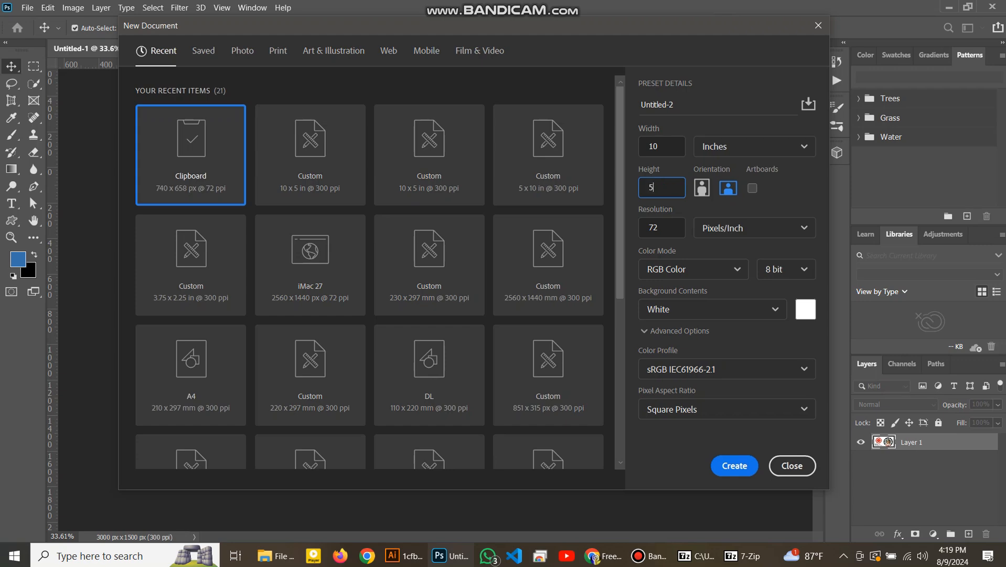
Create the 10 × 5 inch document at 300 pixels/inch and copy the reference image from Untitled-1 into it
key("Tab")
key("Return")
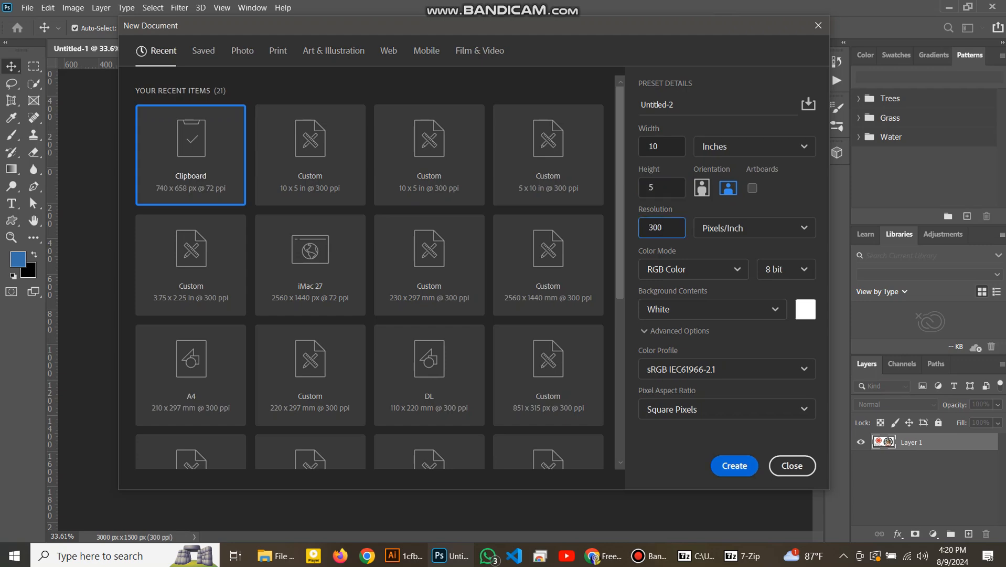
key("ctrl+Tab")
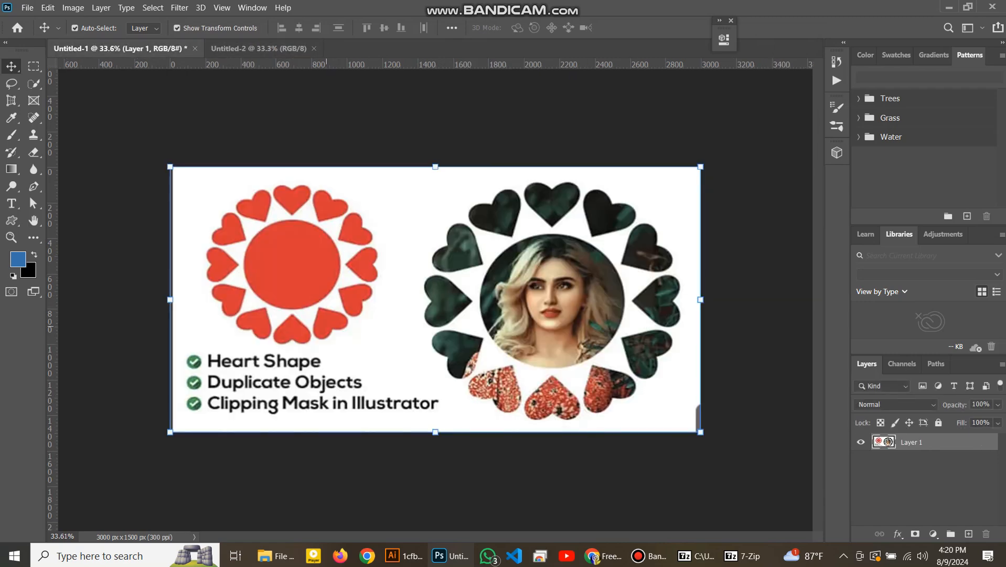
left_click_drag(436, 299, 441, 263)
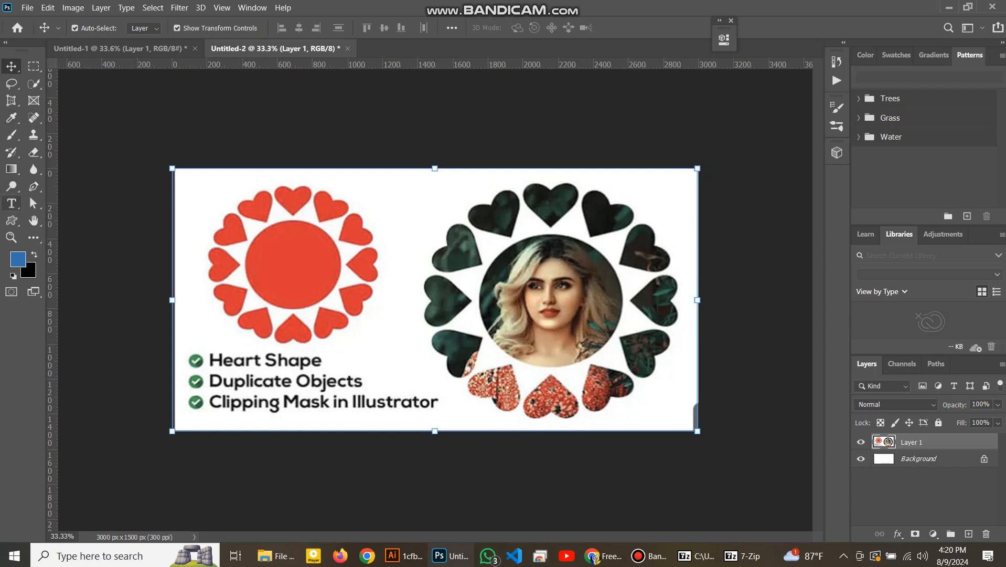
Draw an ellipse about 1400 × 1377 px over the portrait with the dark heart wreath
left_click(11, 203)
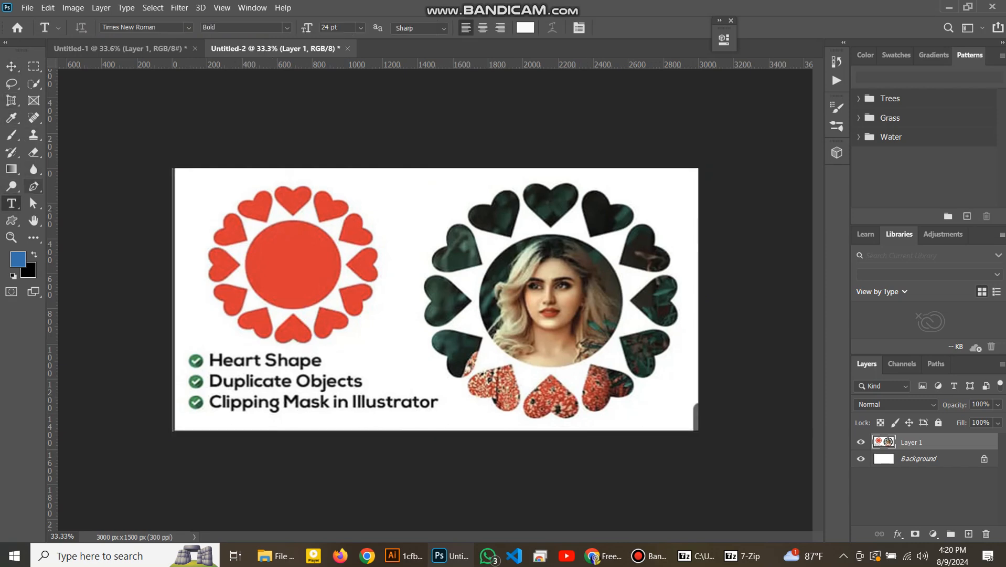
right_click(11, 220)
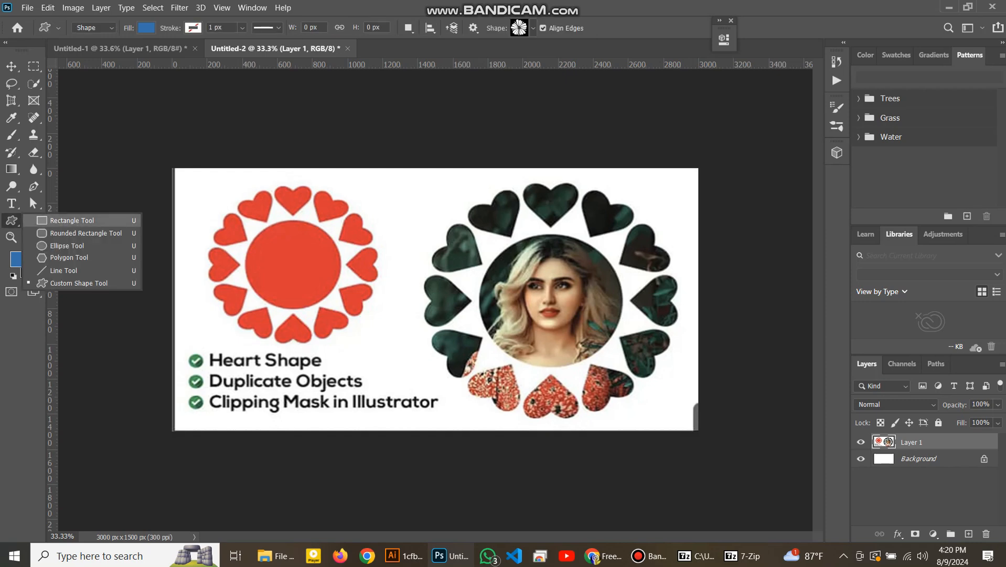
left_click(53, 245)
left_click_drag(438, 207, 684, 449)
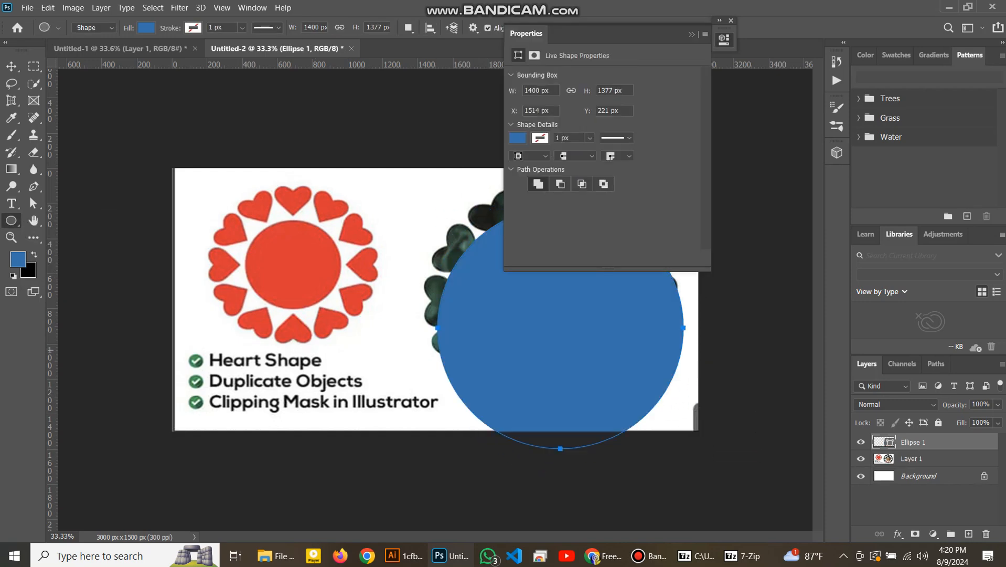
Give the ellipse a red stroke about 18.3 px wide and no fill
left_click(540, 137)
left_click(520, 208)
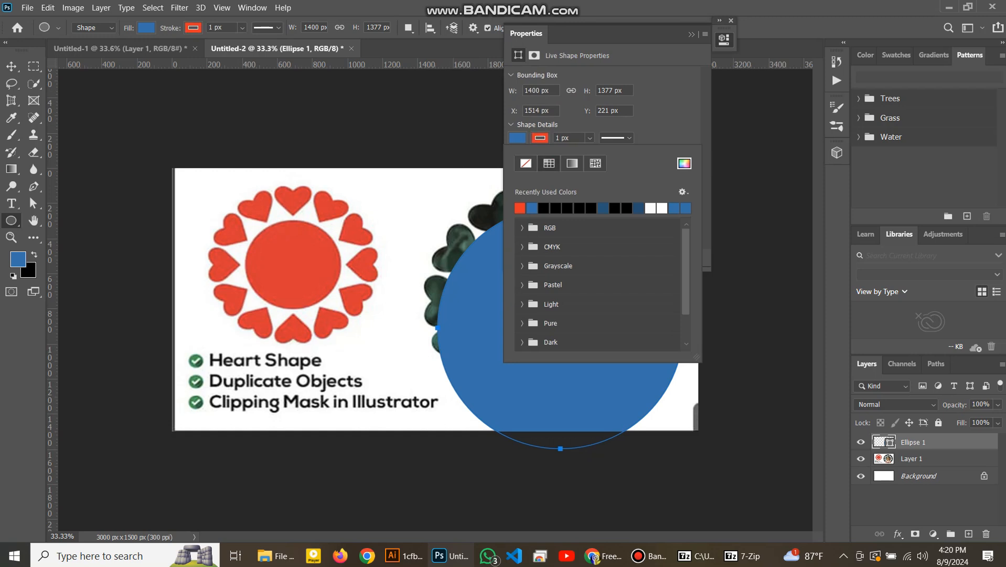
left_click(526, 163)
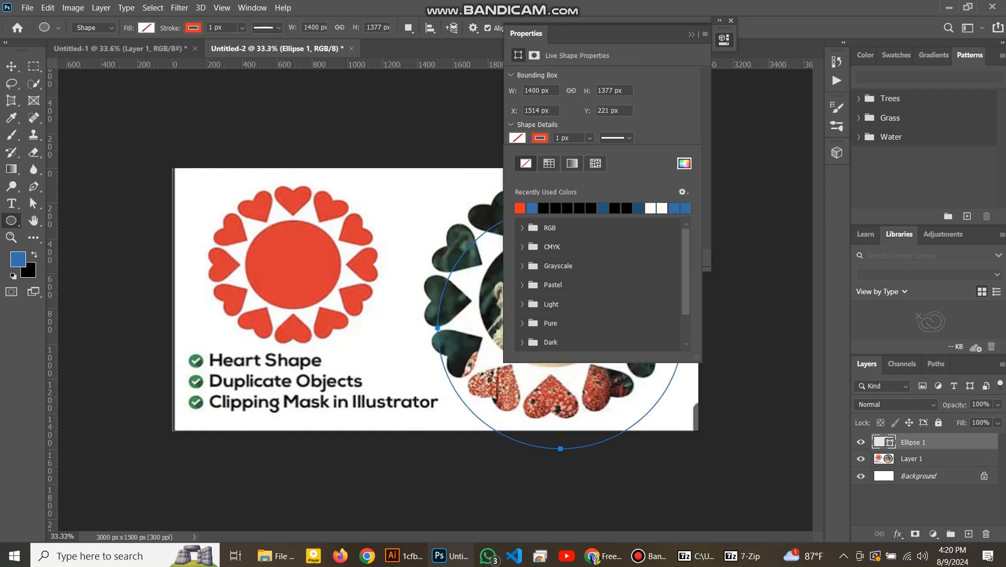
key("Return")
left_click_drag(593, 153, 597, 154)
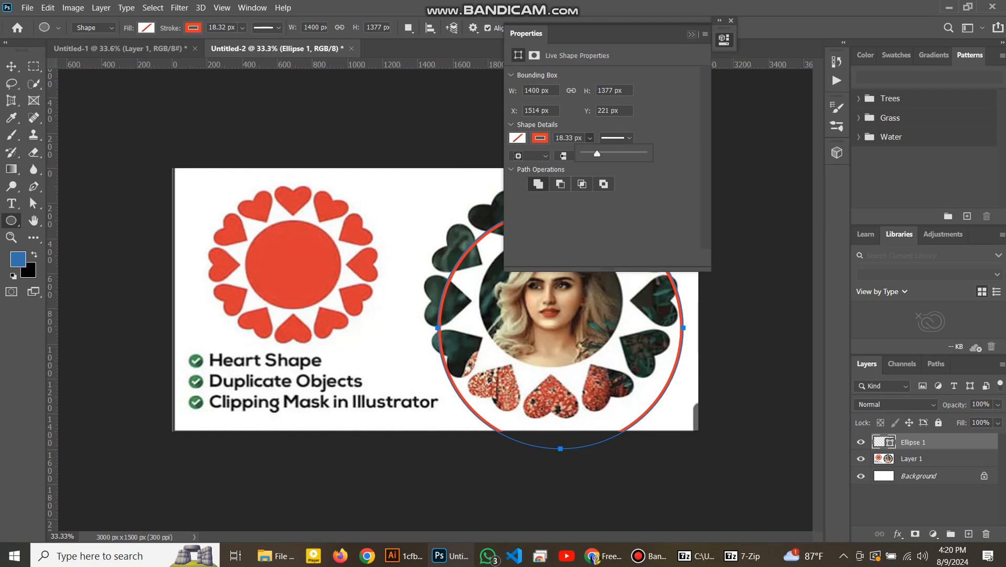
key("Return")
Move the red ring so it is centred over the portrait's heart wreath
key("v")
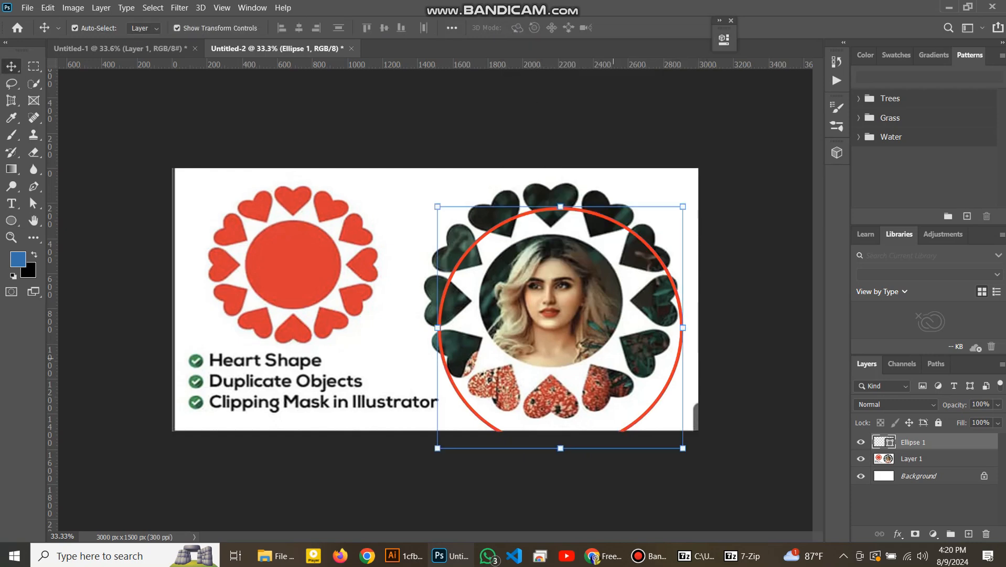
left_click_drag(662, 391, 653, 362)
Paste the copied heart as a shape layer above the reference image and scale it down to about 10.4%
left_click(301, 329)
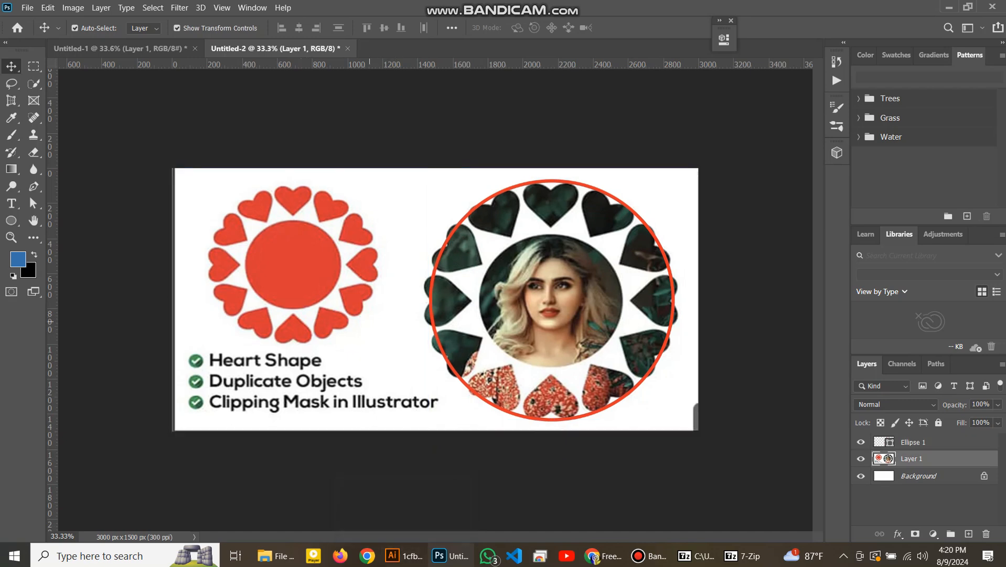
key("ctrl+v")
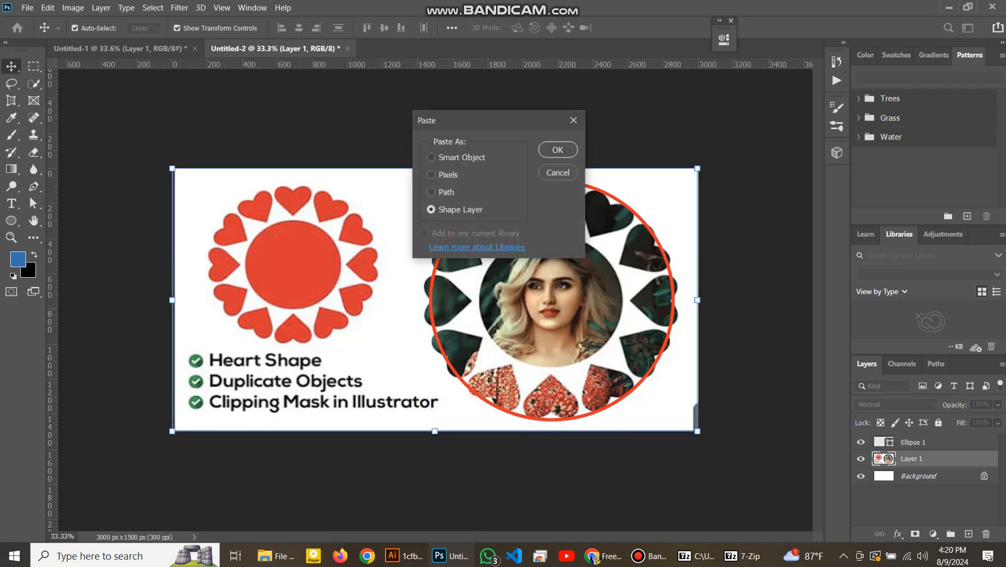
key("Return")
key("ctrl+minus")
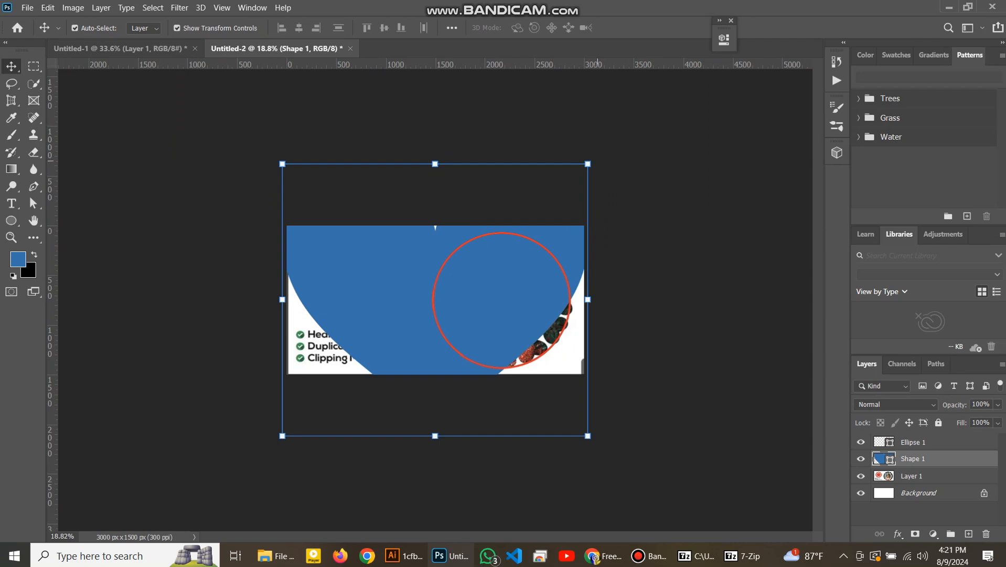
left_click_drag(588, 164, 367, 323)
scroll(436, 300, "up", 3)
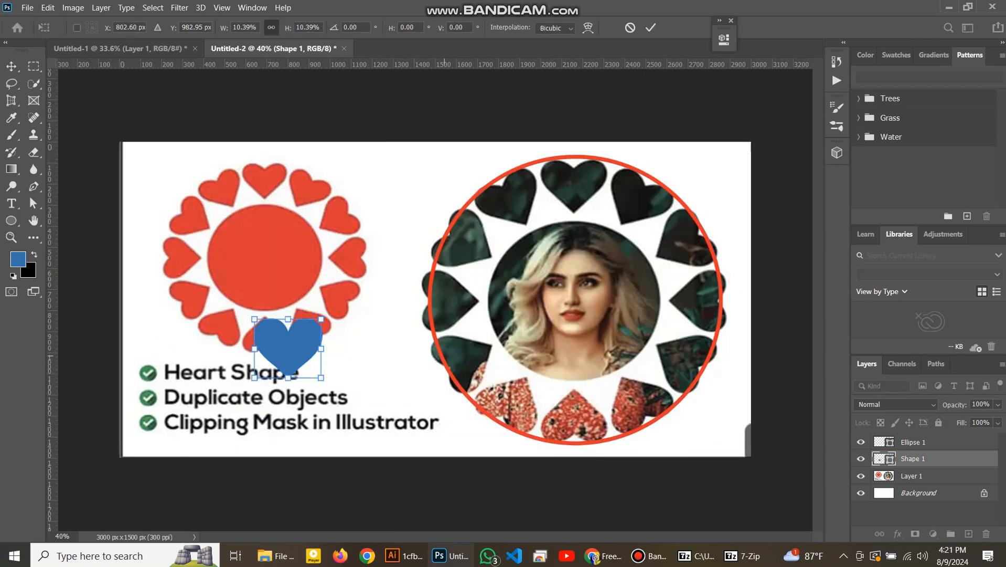
scroll(435, 338, "up", 2)
key("Return")
Move the blue heart onto the red ring's left edge and rotate it to about -90° so it points at the centre
scroll(435, 288, "right", 3)
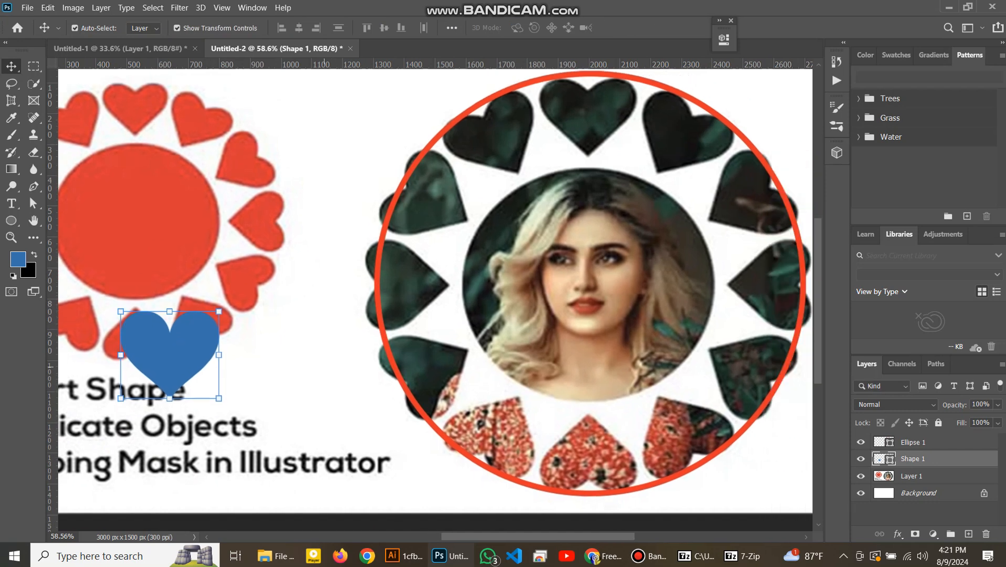
left_click_drag(81, 324, 140, 324)
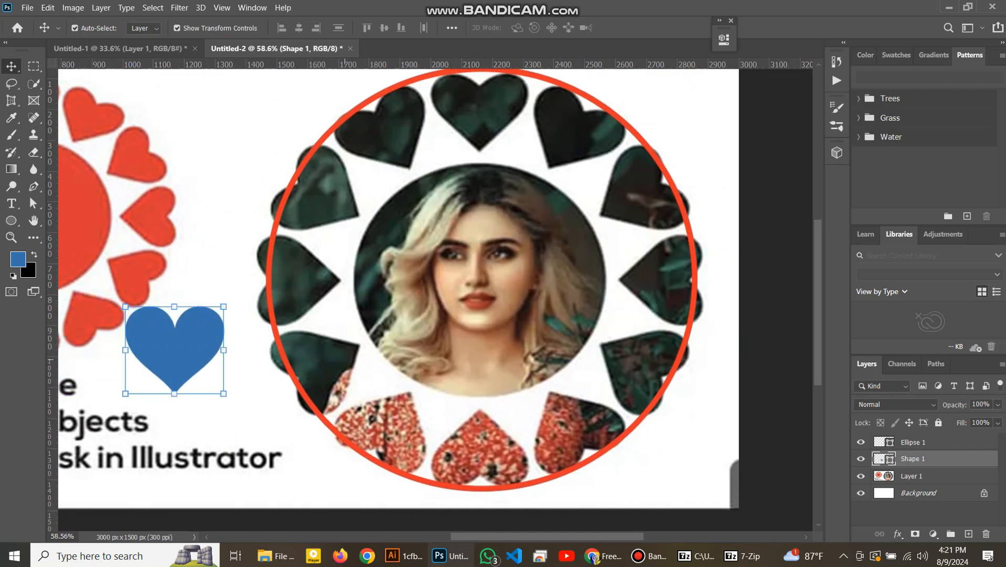
left_click(376, 152)
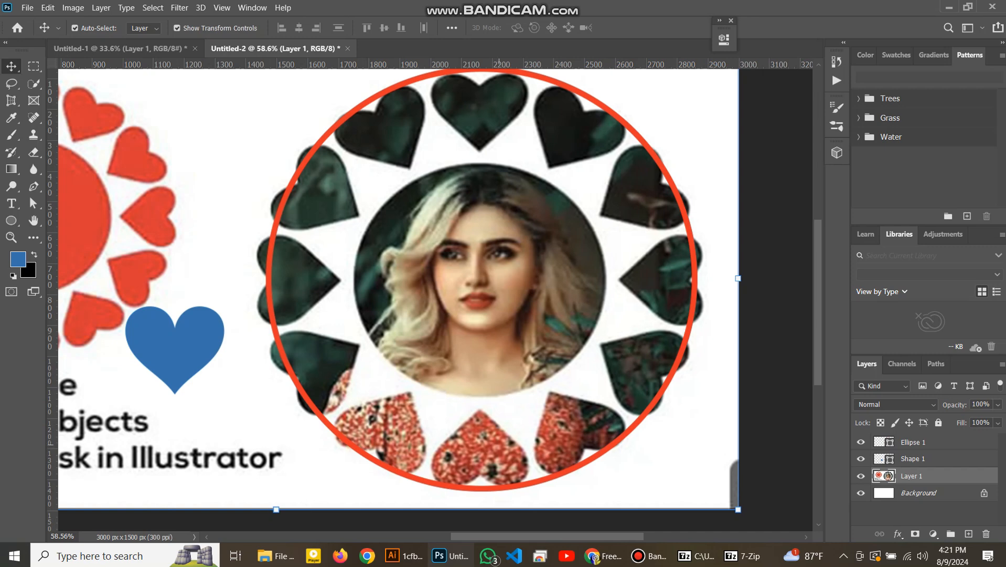
left_click_drag(163, 360, 293, 346)
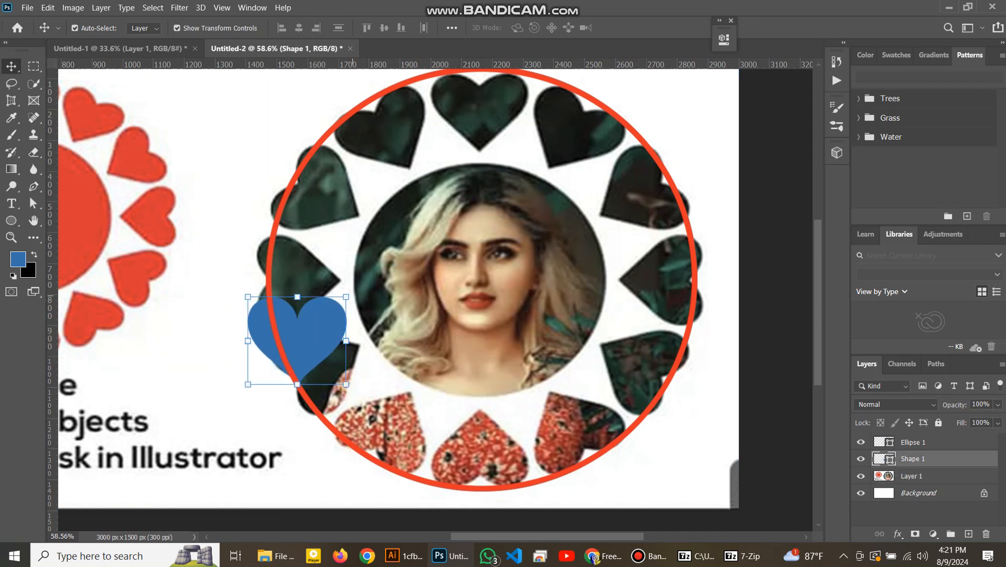
key("ctrl+t")
left_click_drag(335, 225, 247, 289)
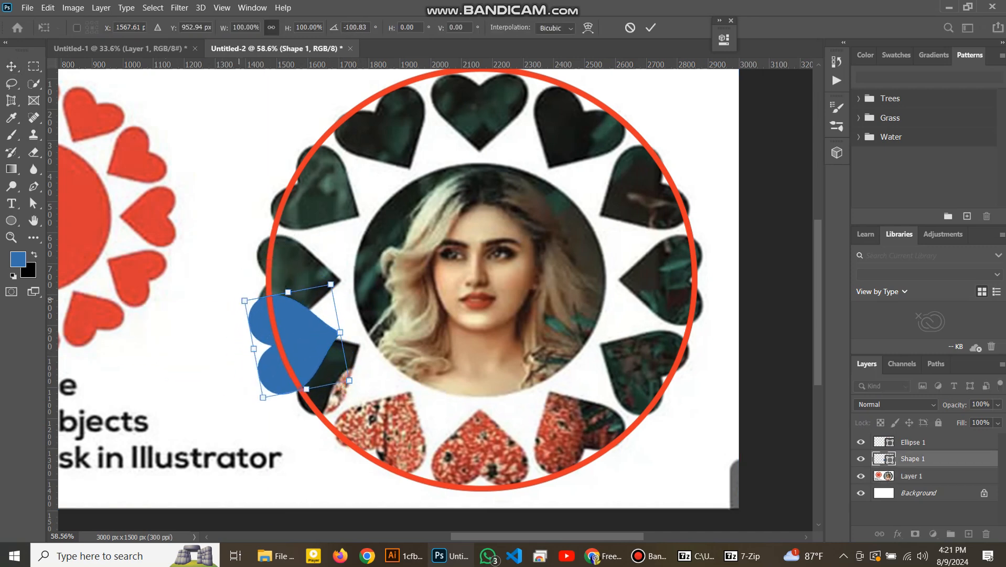
left_click_drag(316, 340, 315, 276)
left_click_drag(336, 215, 344, 195)
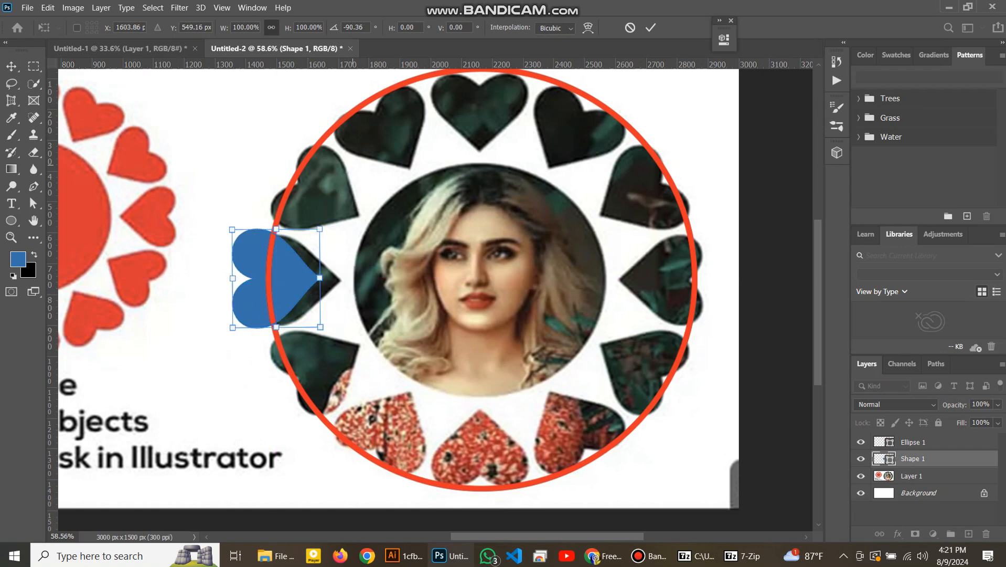
key("Return")
Make eleven copies of the blue heart and distribute them around the red ring
key("ctrl+alt+shift+t")
key("ctrl+alt+shift+t")
key("ctrl+alt+shift+t")
key("ctrl+alt+shift+t")
key("ctrl+alt+shift+t")
key("ctrl+alt+shift+t")
key("ctrl+alt+shift+t")
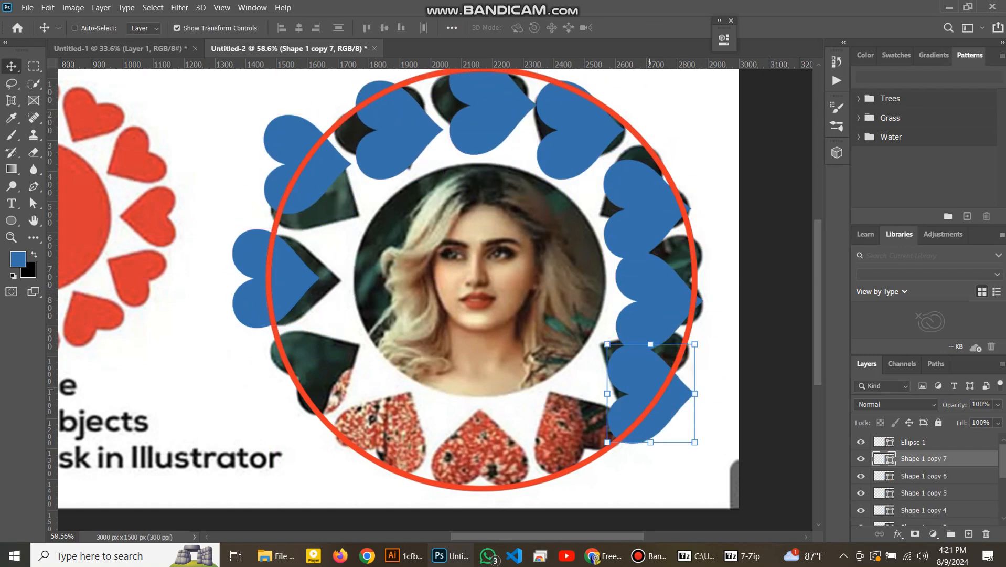
key("ctrl+alt+shift+t")
key("ctrl+alt+shift+t")
key("ctrl+alt+shift+t")
key("ctrl+alt+shift+t")
Rotate the upper-left heart copy so its point faces the centre of the ring
key("ctrl+t")
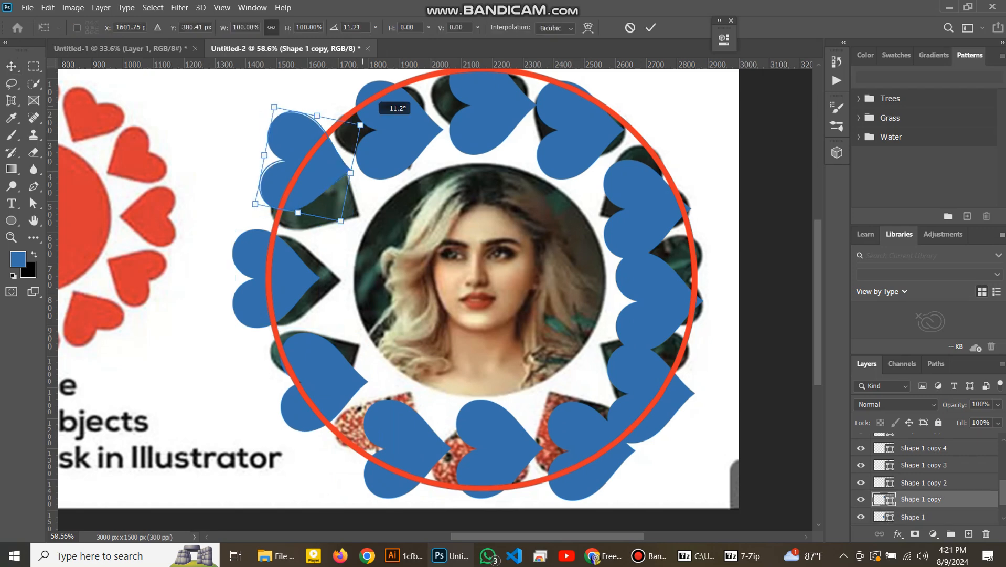
left_click_drag(386, 112, 383, 141)
left_click(650, 28)
scroll(399, 262, "up", 1)
Rotate the top heart copy to about 89° and position it over the top of the ring
left_click_drag(488, 152, 530, 138)
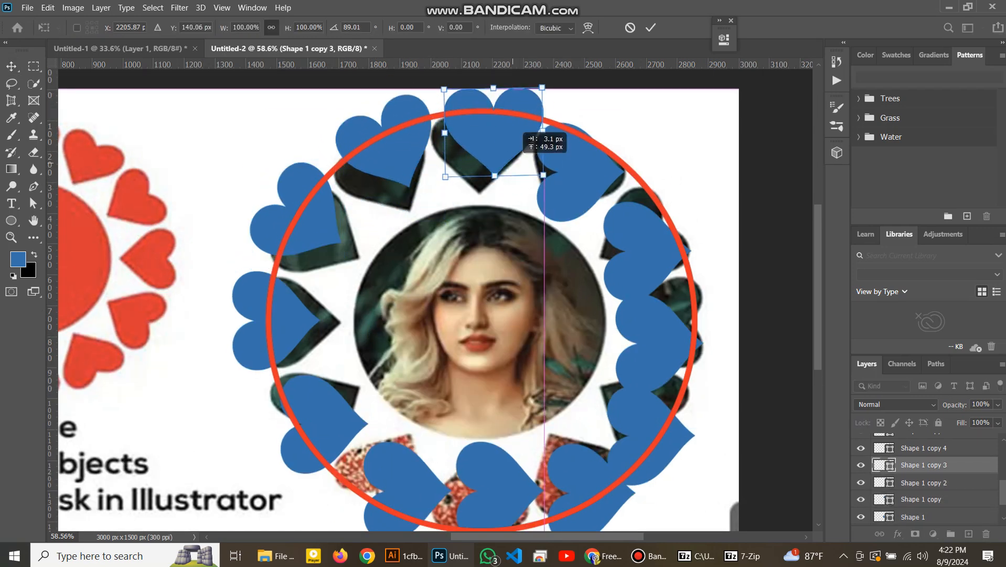
key("ctrl+t")
scroll(399, 262, "up", 1)
key("Return")
Shift the left and upper-left hearts slightly so they sit evenly on the ring
left_click_drag(283, 367, 313, 370)
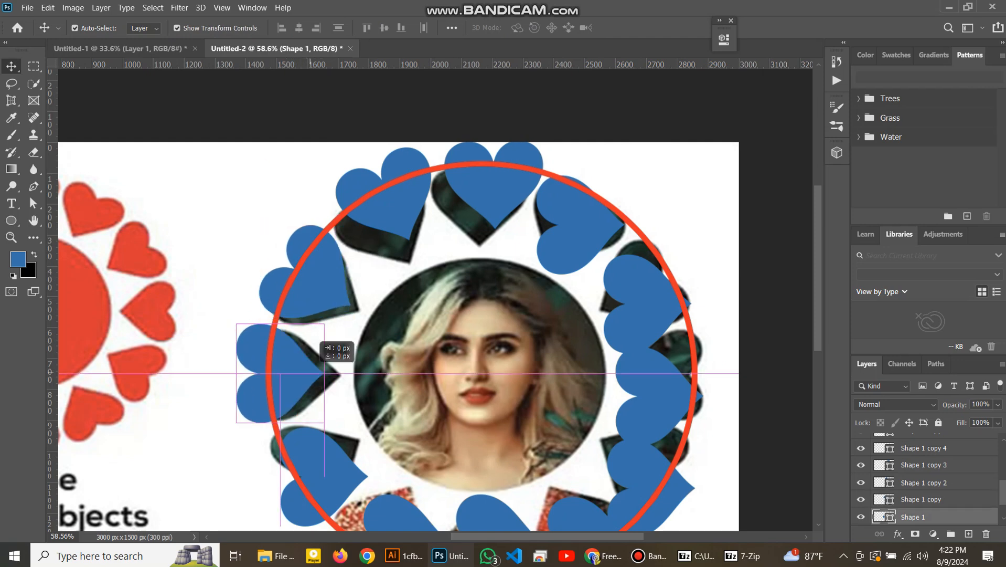
scroll(399, 262, "up", 1)
left_click_drag(412, 200, 412, 209)
Rotate and position the two upper-right heart copies toward the centre, turning the lower one to about 149.5°
left_click_drag(590, 233, 653, 315)
key("Return")
key("ctrl+alt+t")
left_click_drag(637, 399, 643, 407)
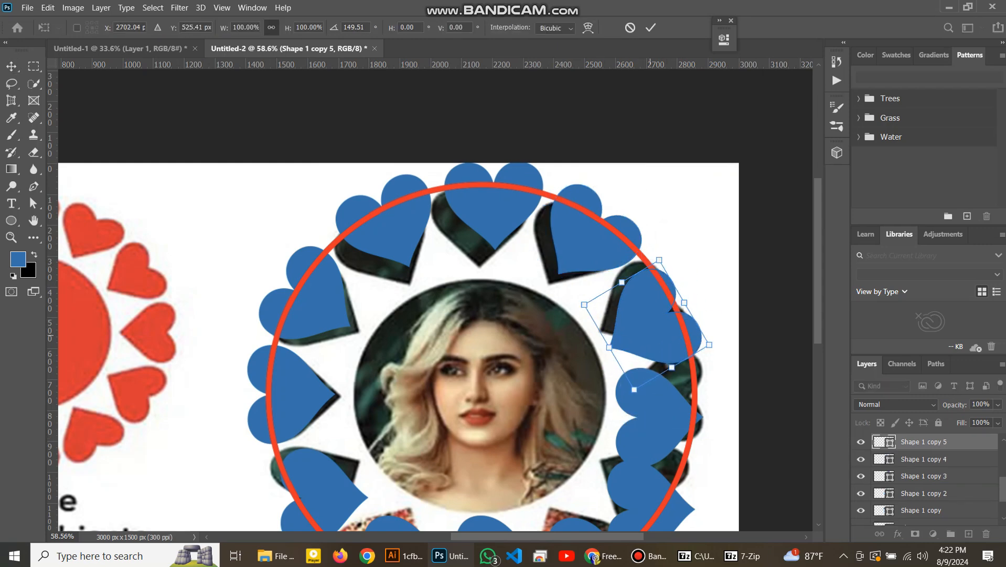
left_click_drag(650, 321, 658, 306)
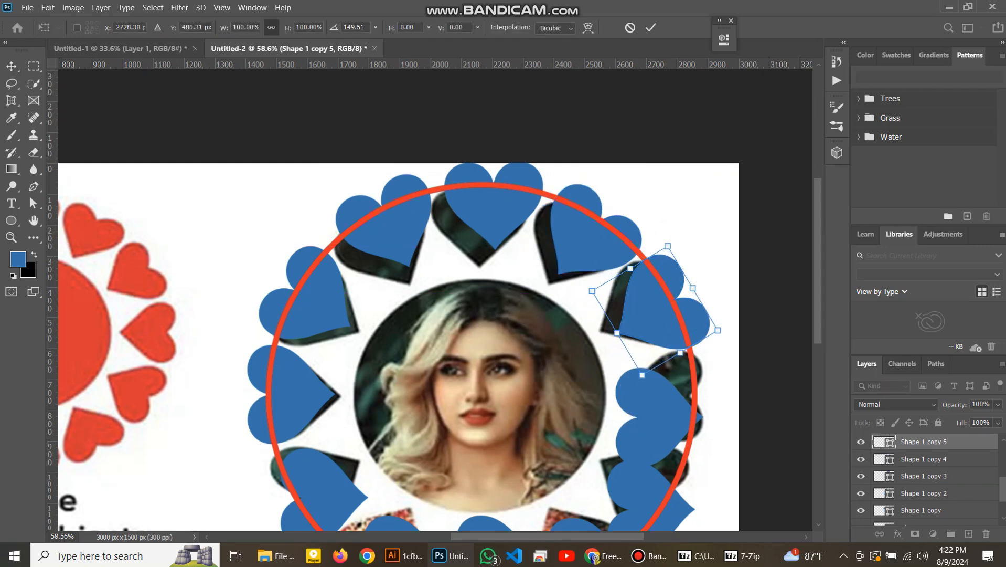
key("Return")
Rotate the right-hand heart copy to about 179° and nudge it into place on the ring's right edge
key("alt+bracketleft")
scroll(440, 325, "down", 2)
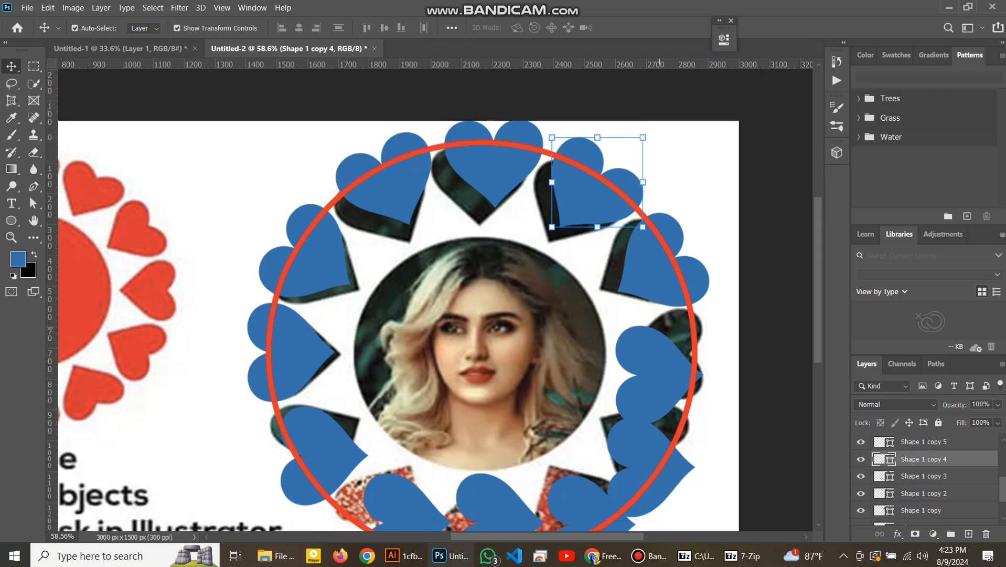
scroll(440, 325, "down", 2)
key("ctrl+alt+t")
left_click_drag(598, 141, 674, 320)
left_click_drag(724, 273, 727, 294)
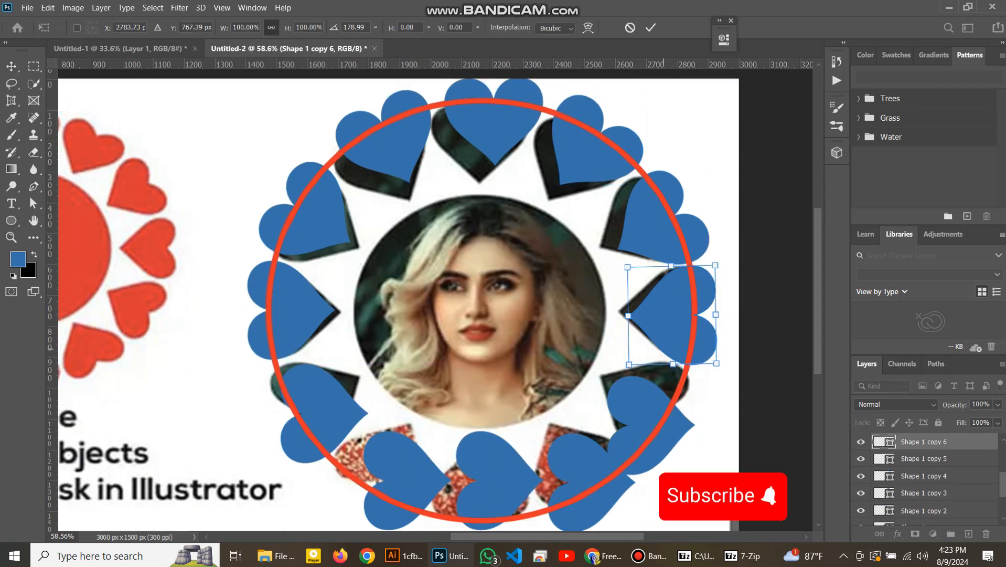
key("Down")
key("Down")
key("Down")
key("Down")
key("Down")
key("Down")
key("Down")
key("Down")
key("Return")
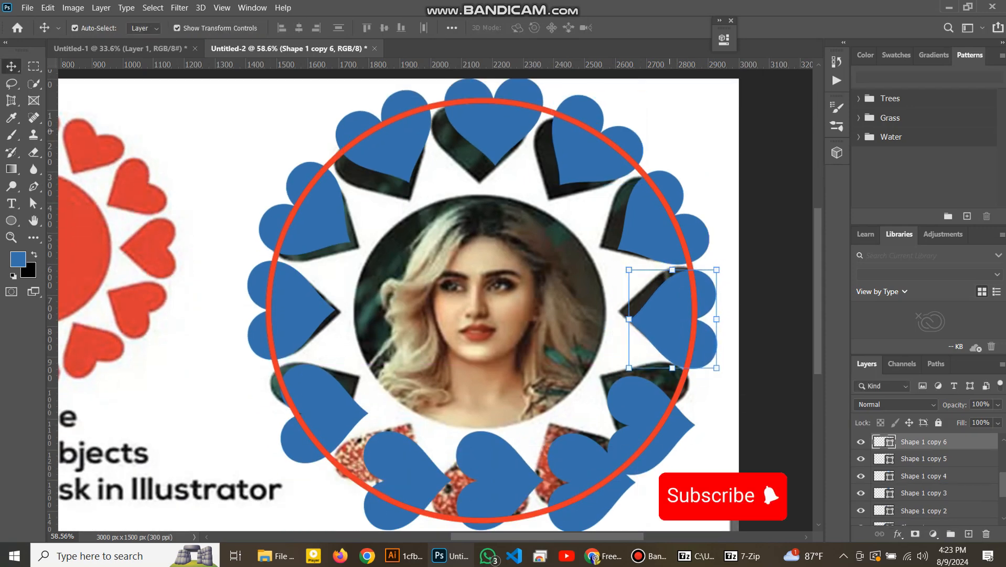
Rotate the heart copy below the right-hand one toward the centre and fit it onto the ring
key("ctrl+alt+t")
scroll(440, 326, "down", 4)
left_click_drag(671, 231, 572, 351)
key("Return")
Rotate the heart copy just right of the ring's bottom to about -121° and place it on the ring
key("ctrl+alt+t")
scroll(671, 297, "down", 2)
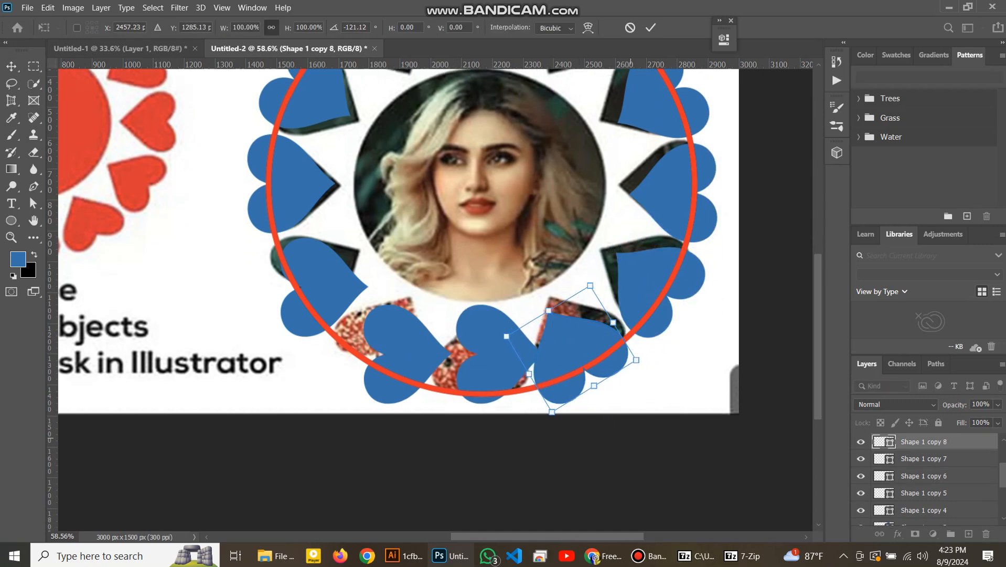
scroll(577, 341, "down", 2)
key("Return")
Rotate the bottom heart copy to point straight up at the centre and position it on the ring's lowest point
key("ctrl+alt+t")
left_click_drag(582, 315, 498, 315)
left_click_drag(410, 294, 435, 202)
left_click_drag(488, 315, 475, 331)
key("Return")
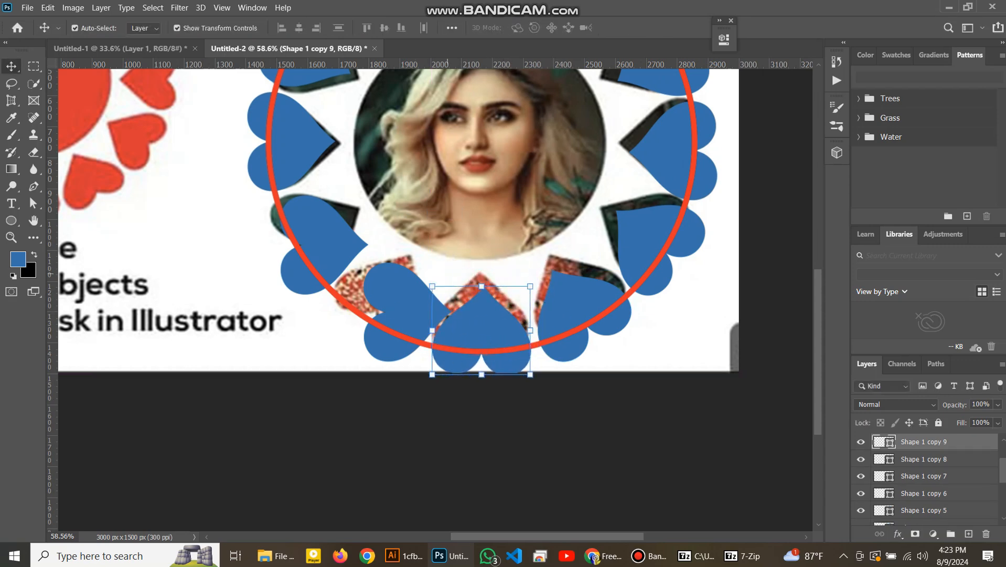
Rotate the heart copy just left of the ring's bottom to about -58° and place it on the ring
key("ctrl+alt+t")
left_click_drag(435, 252, 409, 214)
left_click_drag(472, 331, 422, 301)
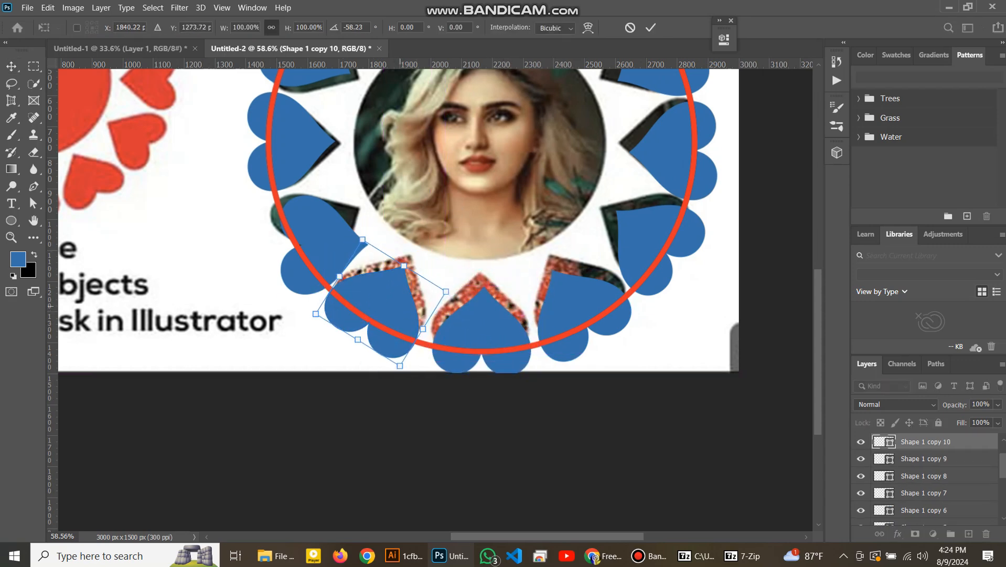
key("Return")
Rotate the last heart copy to about -32° and place it on the ring's lower-left edge
key("ctrl+alt+t")
left_click_drag(411, 370, 375, 383)
left_click_drag(377, 309, 340, 198)
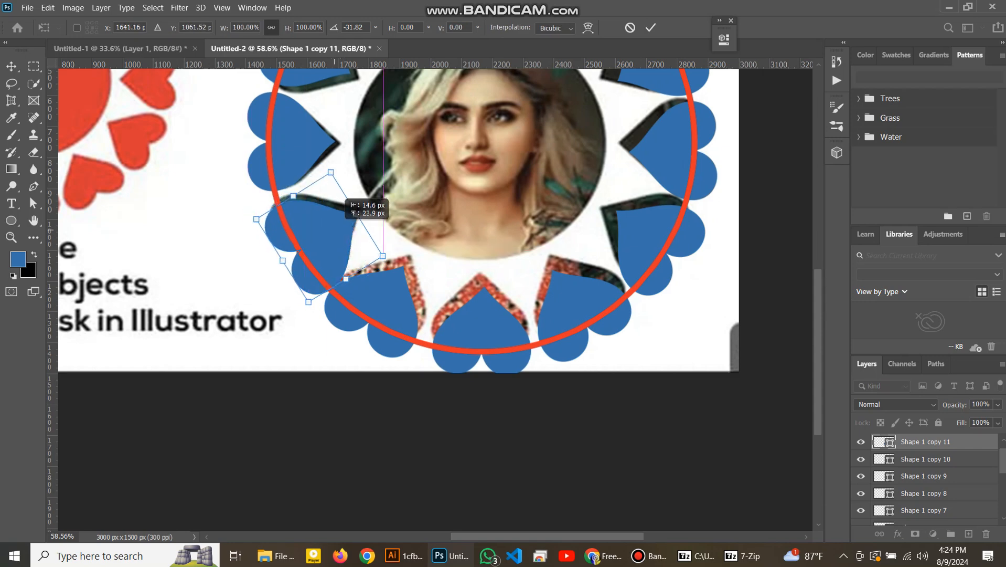
scroll(399, 262, "up", 5)
key("Return")
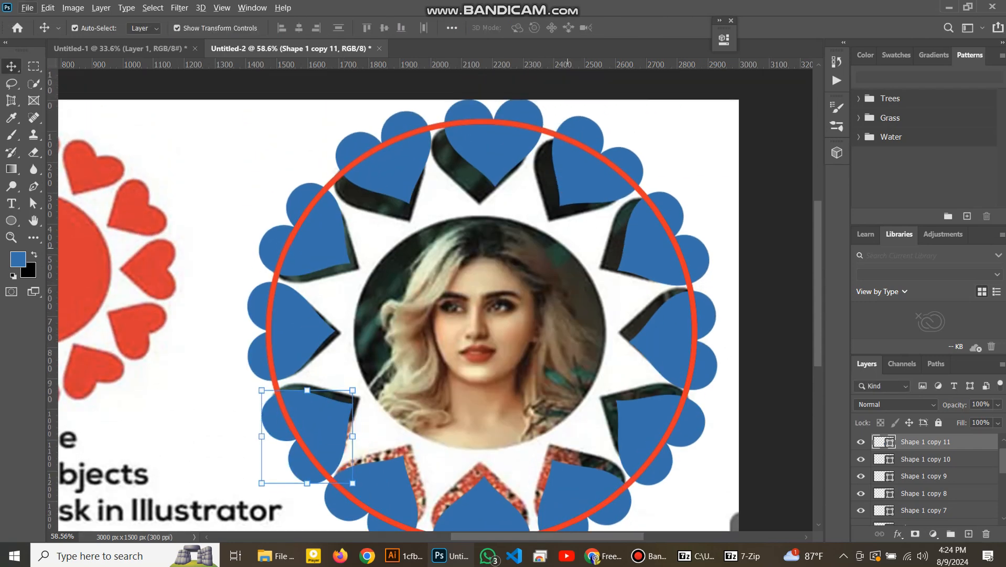
Fit the whole canvas in view and hide the red guide ring, Ellipse 1
key("ctrl+0")
left_click(478, 299)
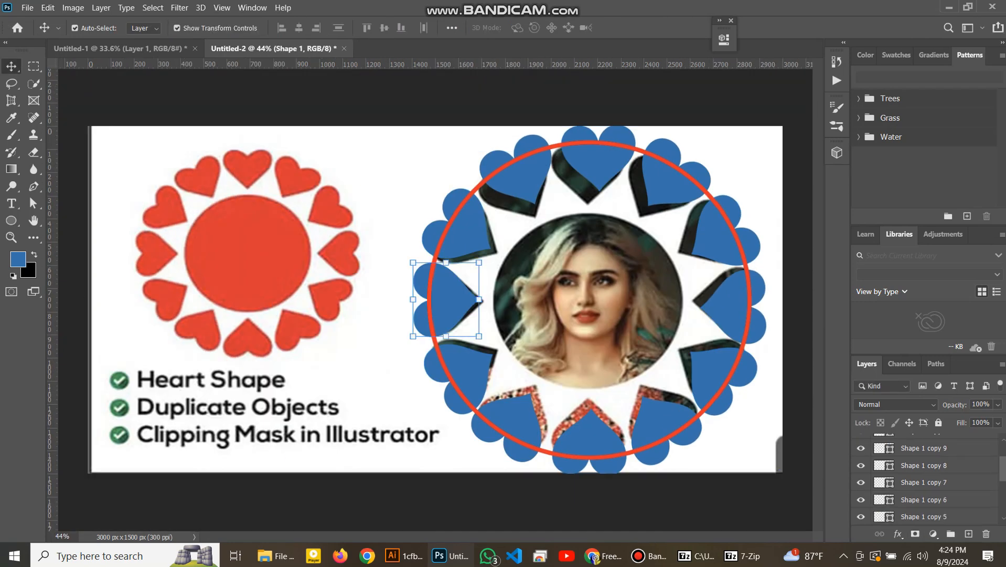
scroll(923, 472, "up", 3)
left_click(861, 442)
Draw a blue ellipse above the Shape 1 copy 11 layer and position it over the central portrait
left_click(923, 458)
key("u")
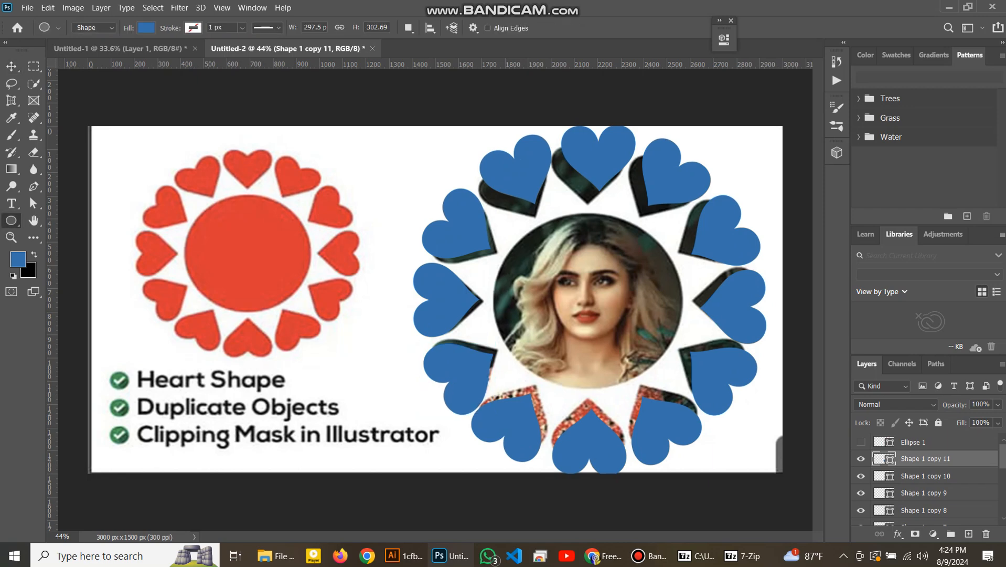
mouse_move(529, 229)
left_mouse_down()
mouse_move(709, 367)
mouse_move(713, 407)
left_mouse_up()
key("v")
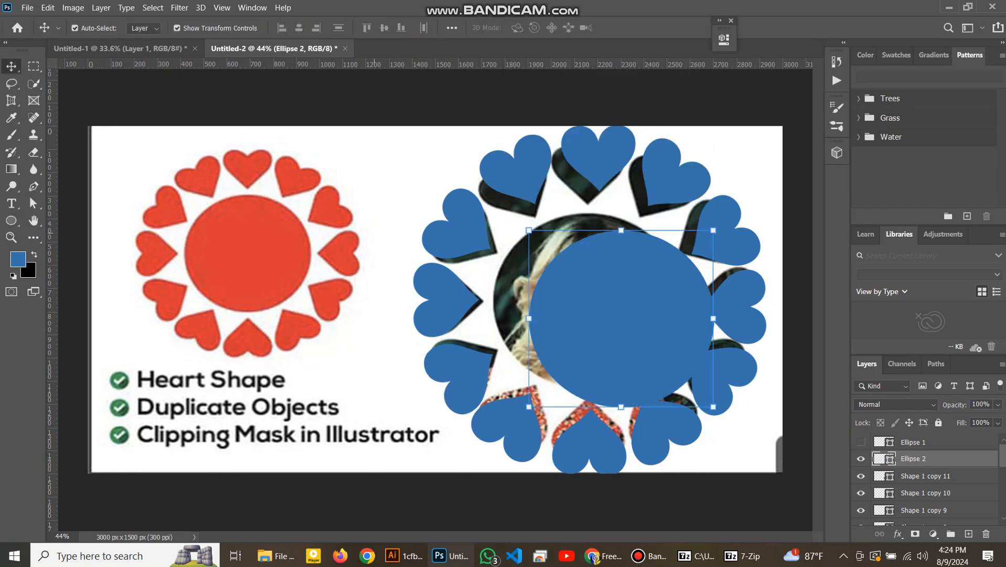
left_click_drag(610, 275, 577, 260)
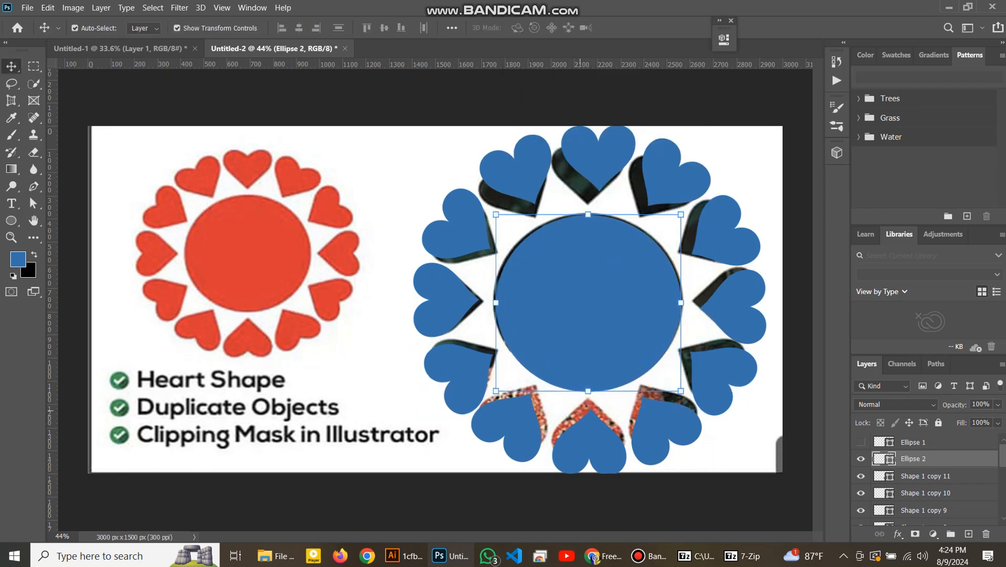
Group the centre circle with all the heart shapes and name the group design
left_click(923, 510, "shift")
key("ctrl+g")
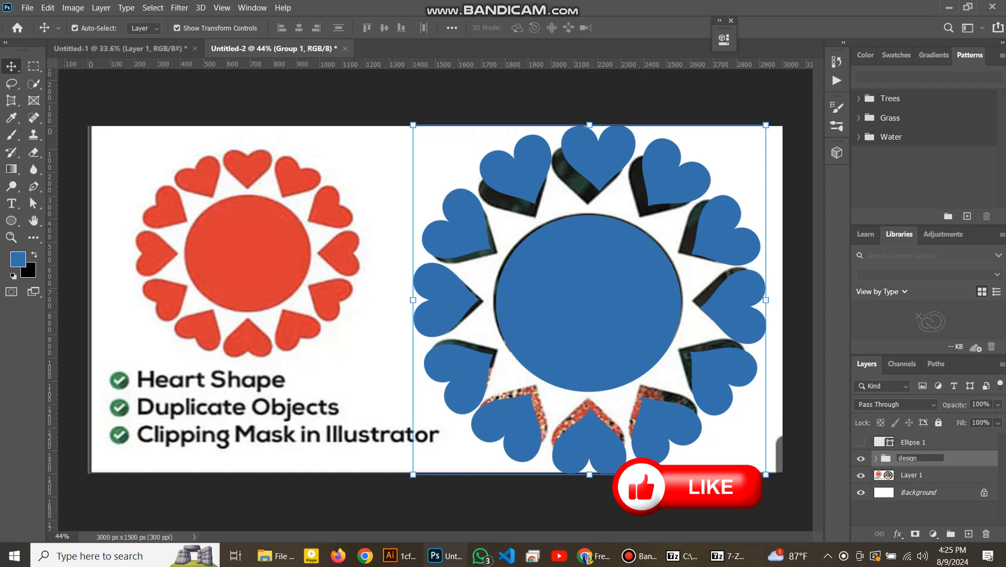
key("Return")
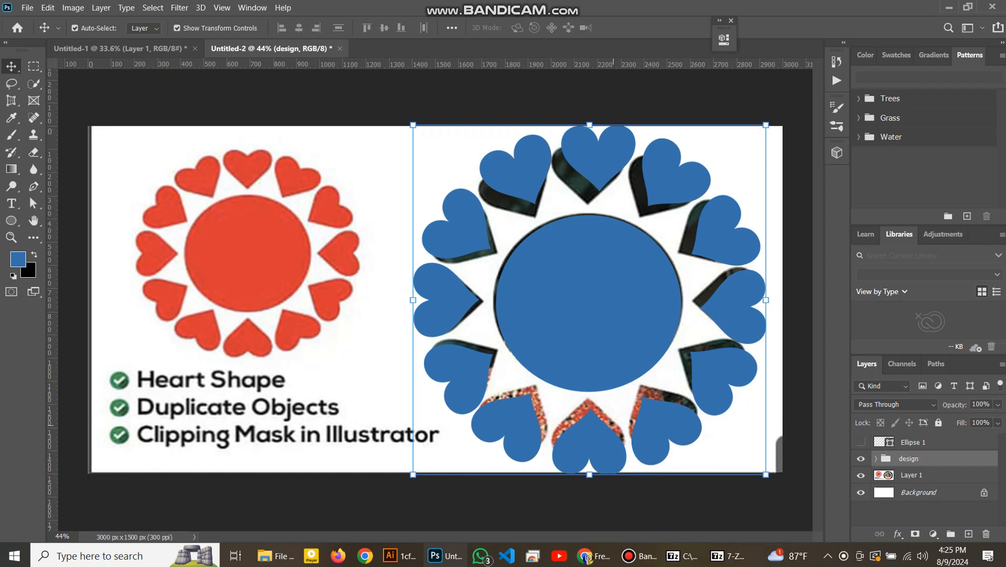
key("ctrl+t")
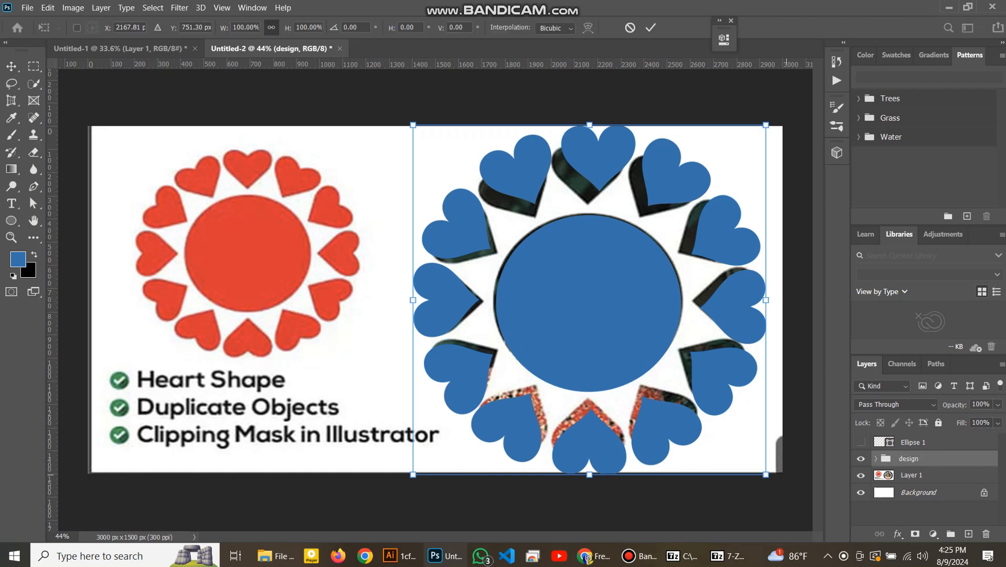
left_click_drag(766, 474, 644, 353)
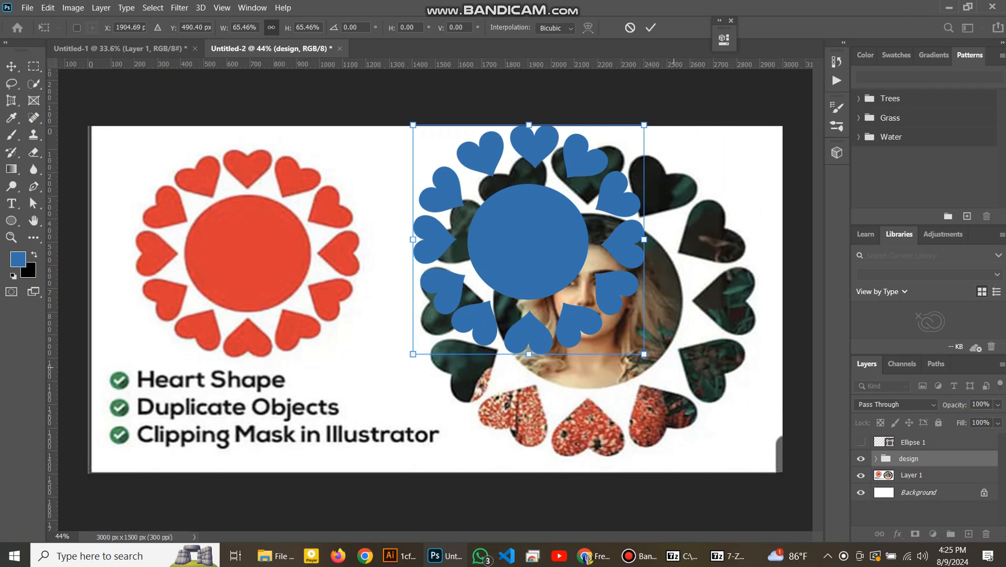
key("ctrl+z")
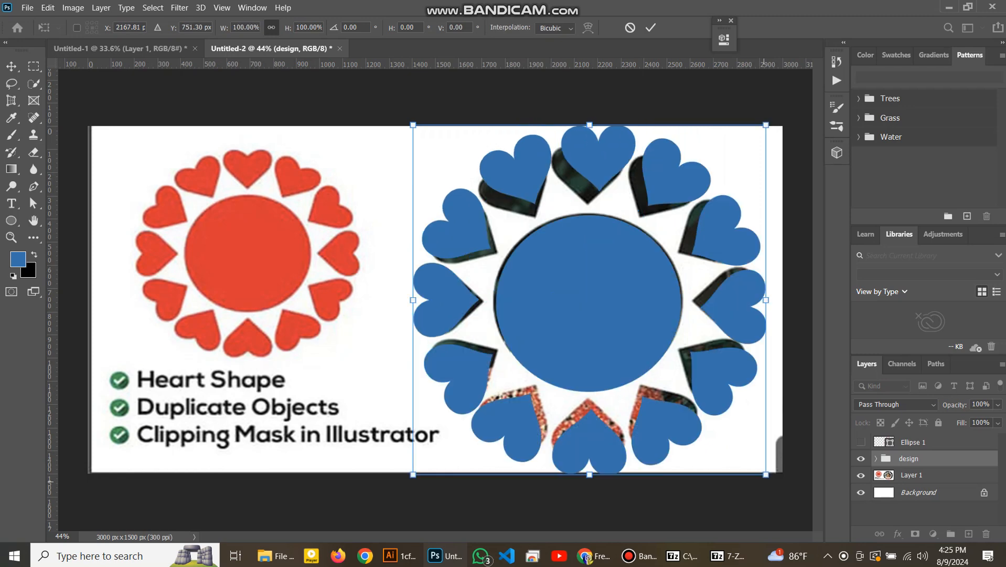
left_click_drag(766, 474, 756, 465)
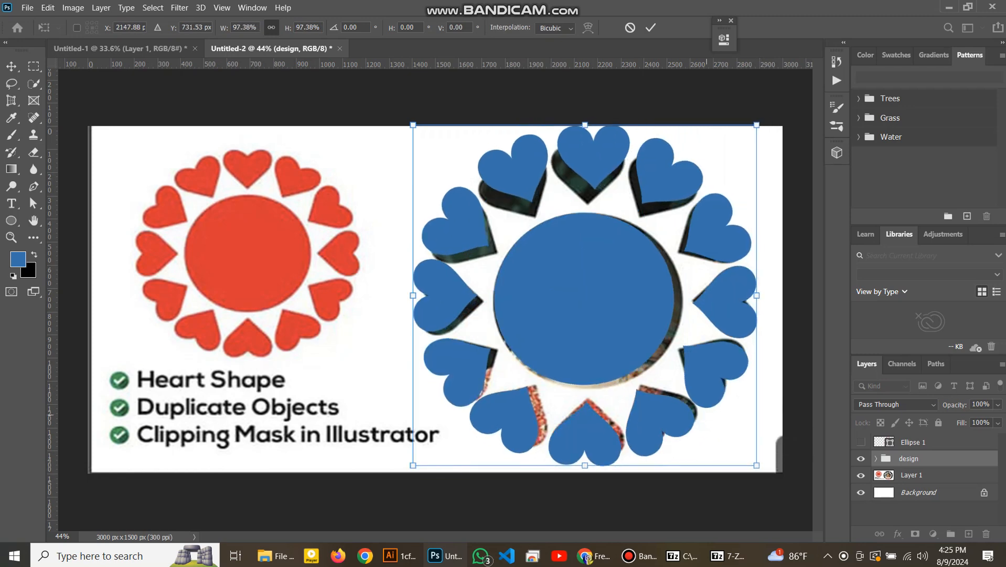
left_click_drag(609, 304, 614, 312)
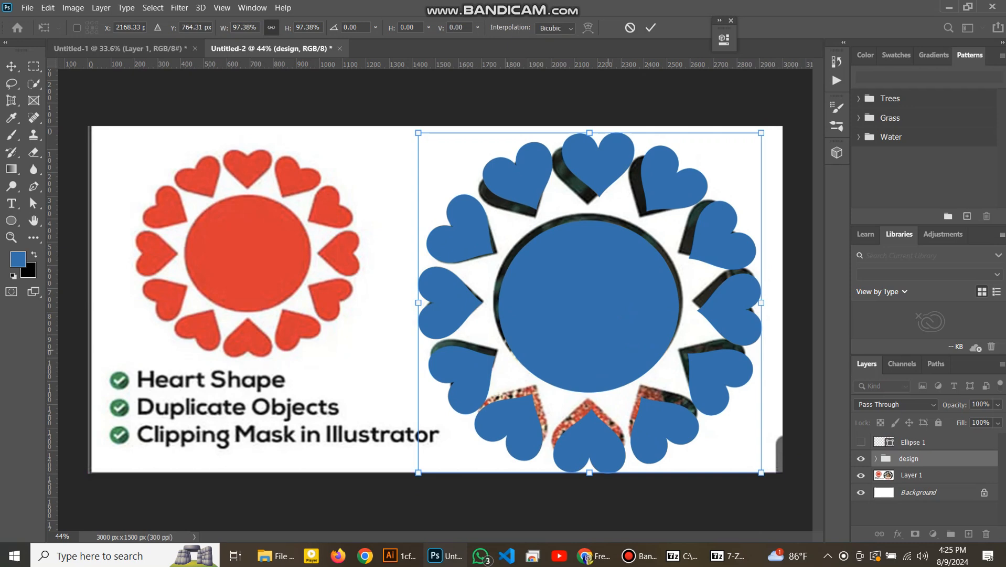
key("ctrl+z")
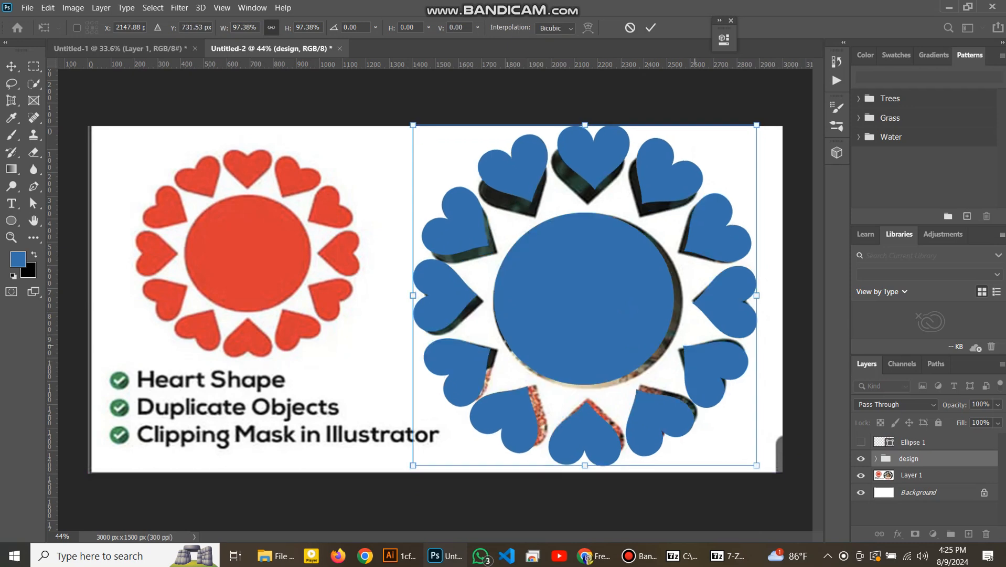
key("ctrl+z")
Scale the design group about its centre to 93.44% width and 92.48% height, and nudge it horizontally to match the reference
left_click_drag(766, 474, 754, 461)
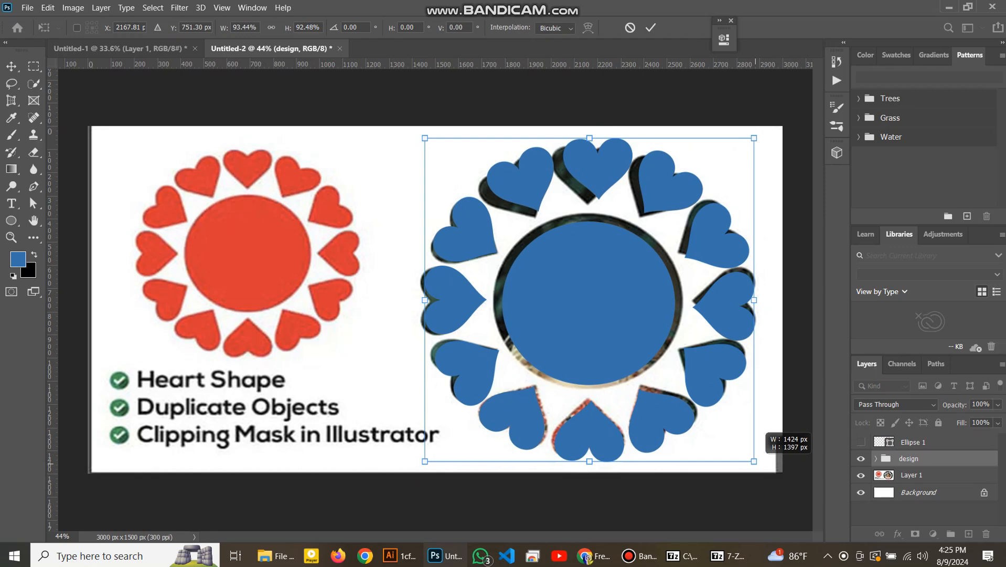
key("Left")
key("Left")
key("Left")
key("Left")
key("Left")
key("Left")
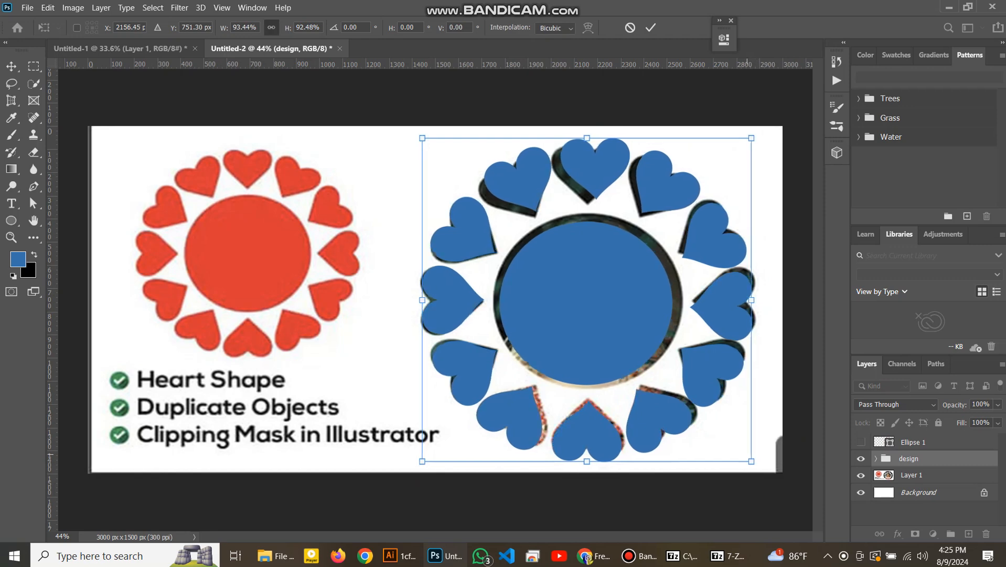
key("Right")
key("Right")
key("Right")
key("Right")
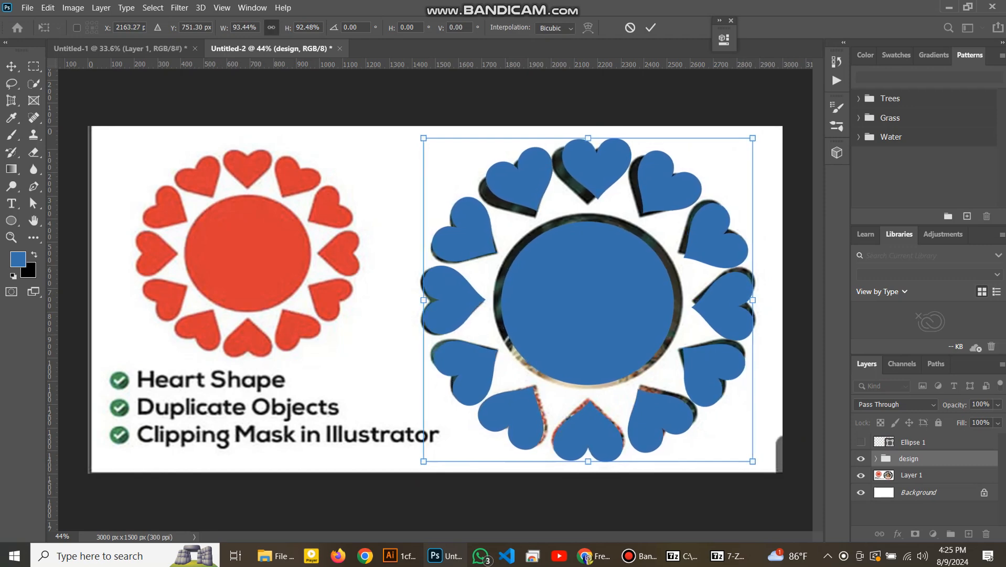
key("Return")
Enlarge the centre circle about its centre to 109.74% width and 110.04% height to cover the reference portrait
left_click(588, 303)
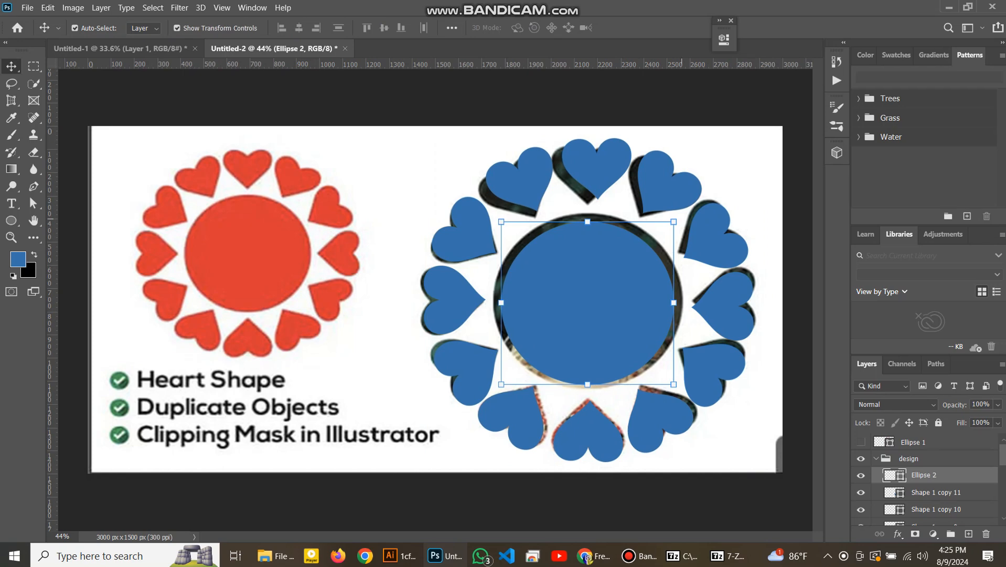
key("ctrl+t")
left_click_drag(673, 221, 681, 213)
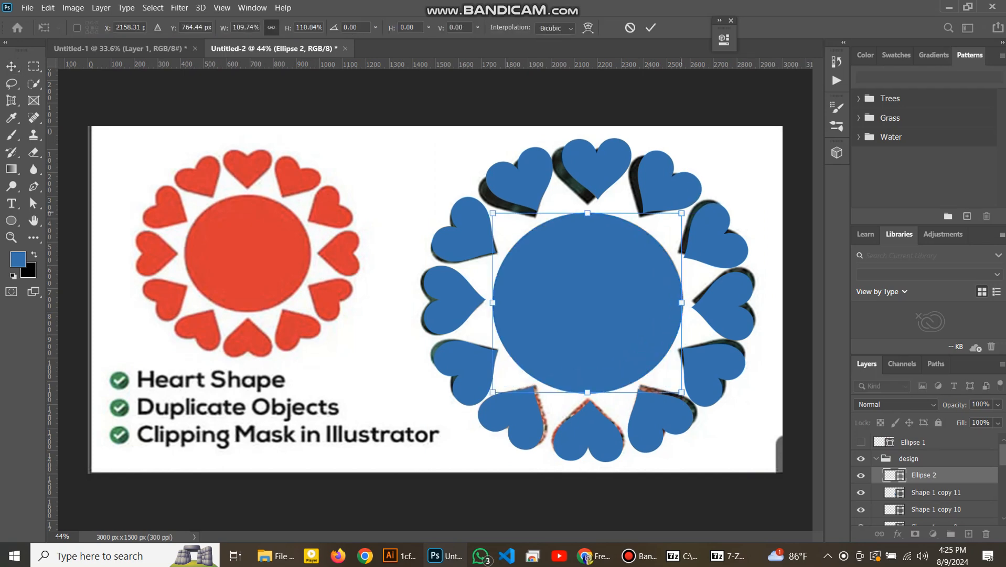
left_click(650, 27)
Select the reference image layer and collapse the design group
left_click(421, 142)
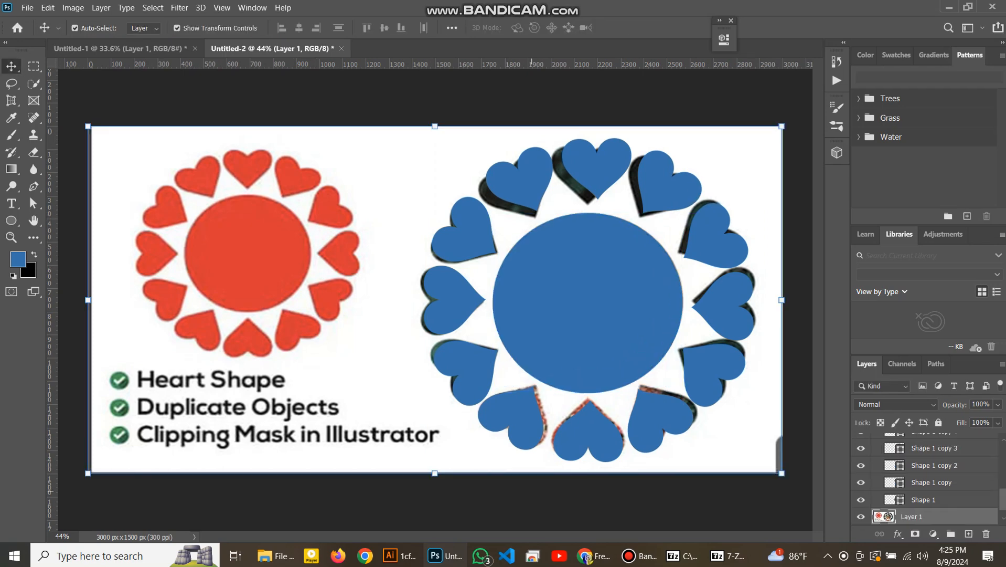
scroll(923, 480, "up", 5)
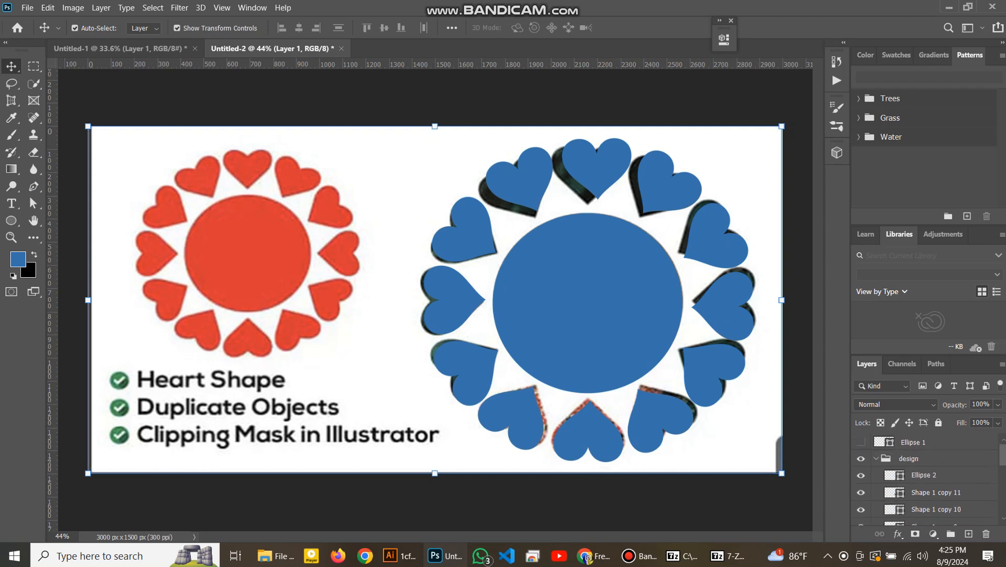
left_click(875, 458)
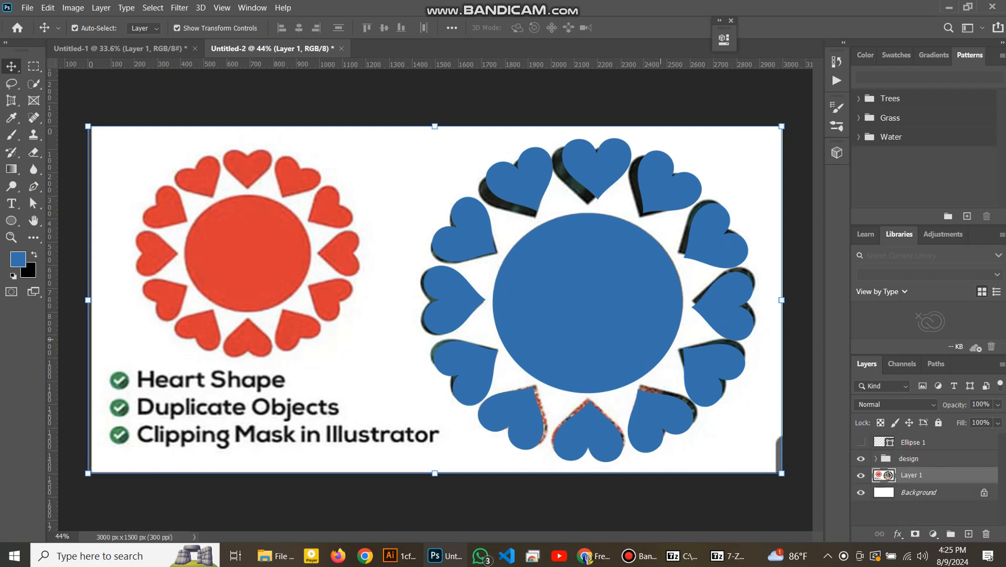
left_click(639, 555)
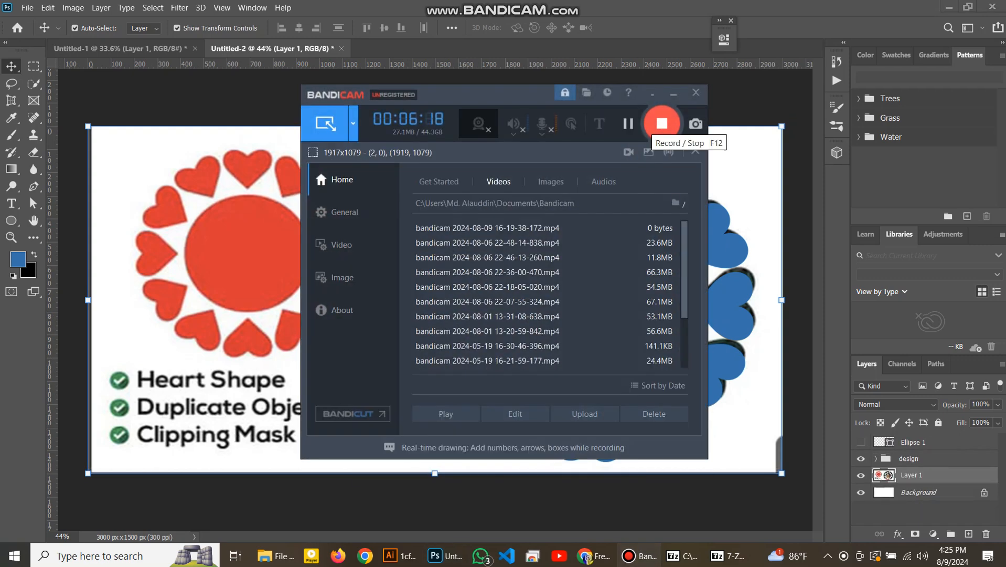
left_click(658, 124)
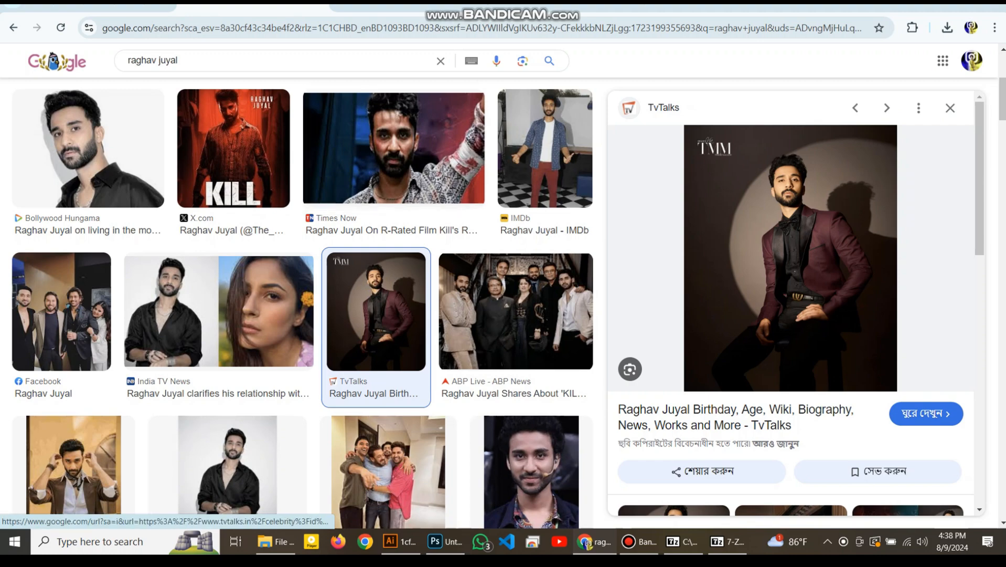
Copy the previewed TvTalks photo of the man in the maroon suit from the image search results
scroll(376, 315, "up", 5)
scroll(791, 315, "up", 2)
right_click(799, 336)
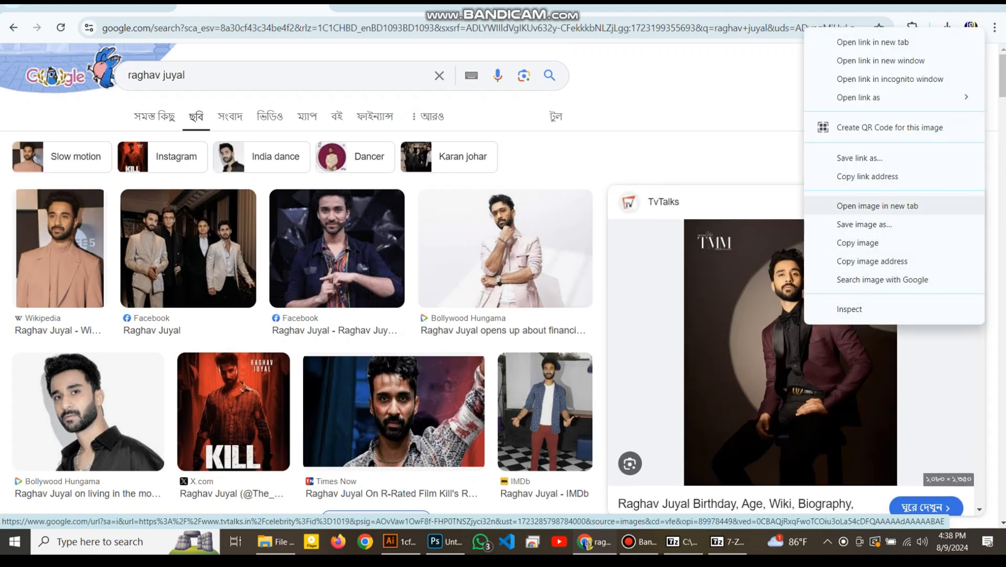
left_click(840, 242)
Switch to Photoshop, paste the copied photo over the hearts and enlarge it to cover the whole design
left_click(445, 541)
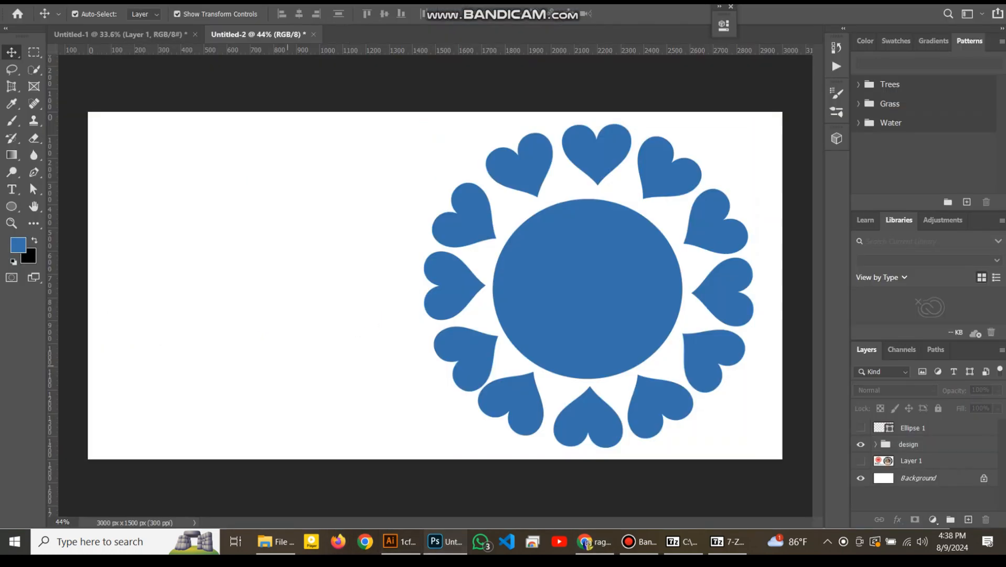
key("ctrl+v")
left_click_drag(408, 325, 605, 318)
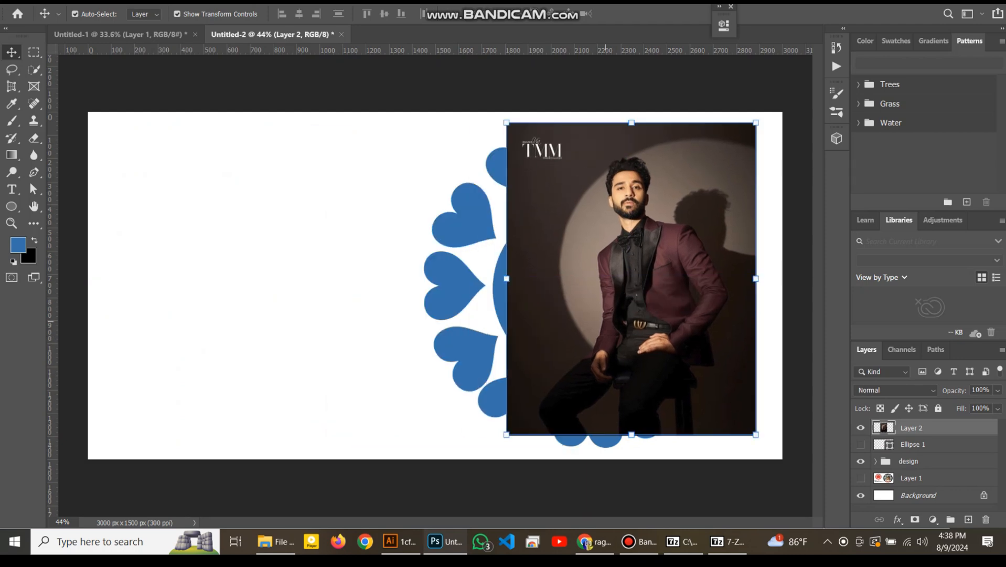
left_click_drag(507, 434, 394, 461)
key("Return")
Place the photo layer directly above the design group and clip it to the group with a clipping mask
left_click_drag(911, 428, 909, 461)
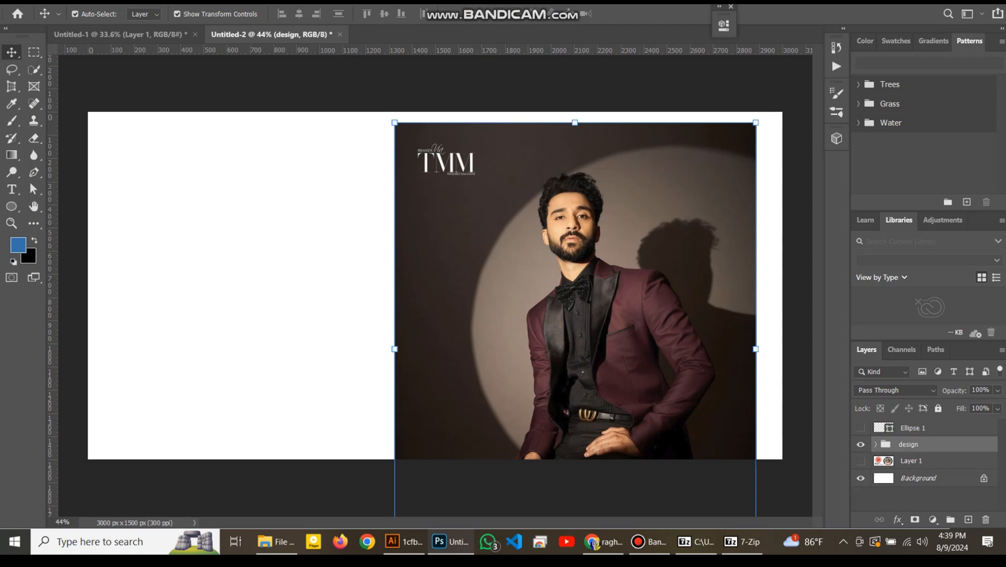
key("ctrl+z")
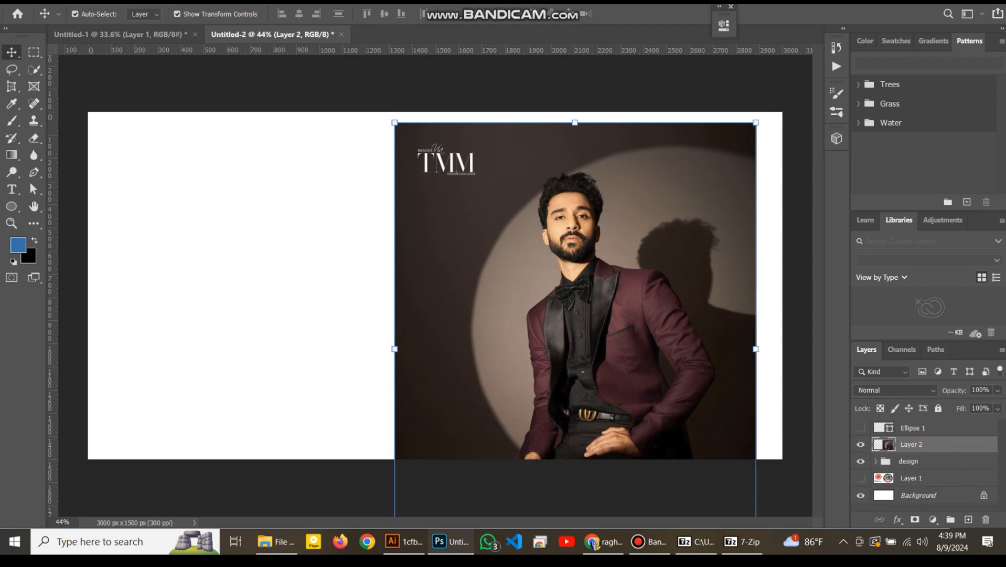
right_click(923, 444)
left_click(786, 226)
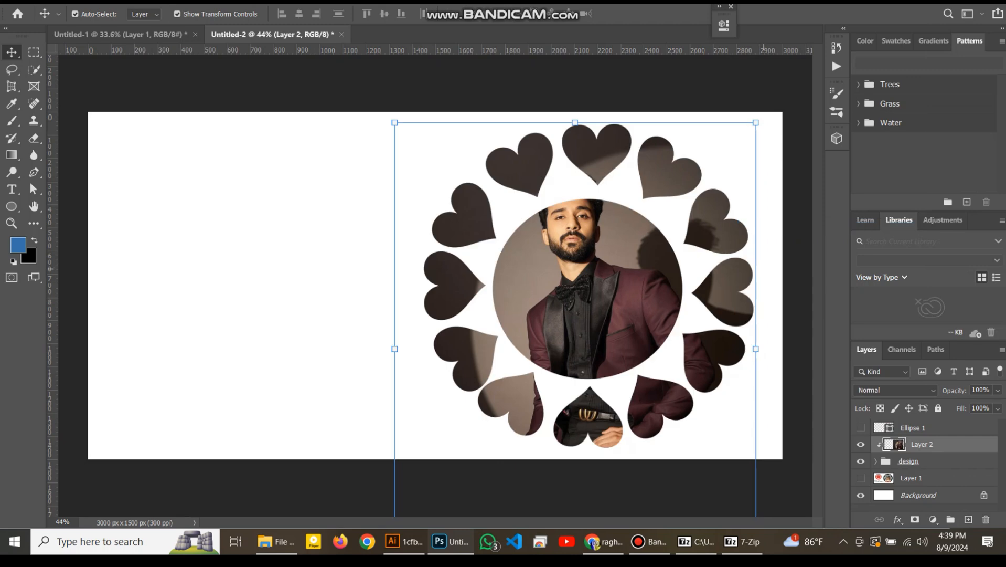
Shift the clipped photo down and slightly right so the man's head fits inside the centre circle
left_click_drag(624, 257, 638, 300)
key("ctrl+d")
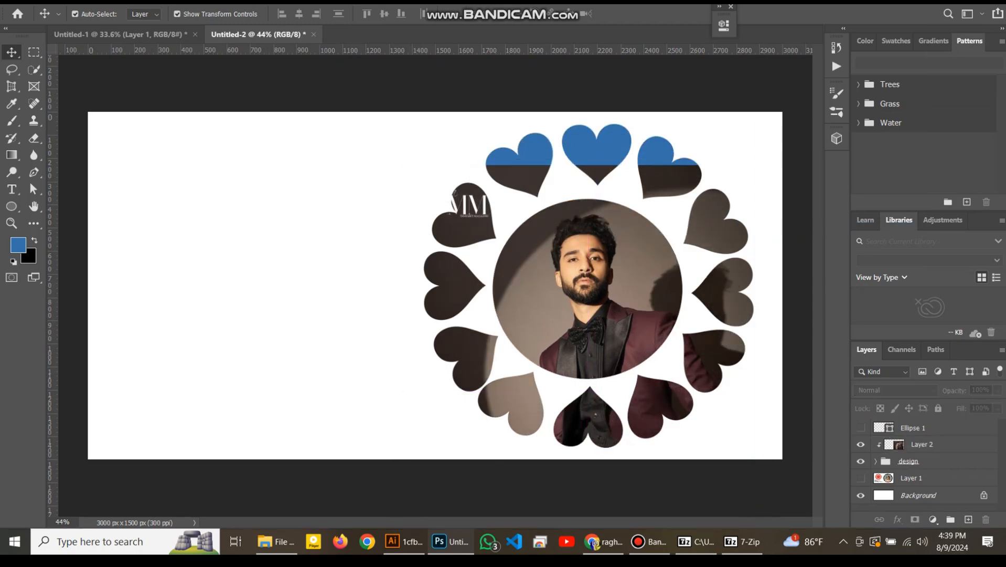
Select the three top hearts only partly covered by the photo and hide the upper-right one, Shape 1 copy 4
left_click(876, 460)
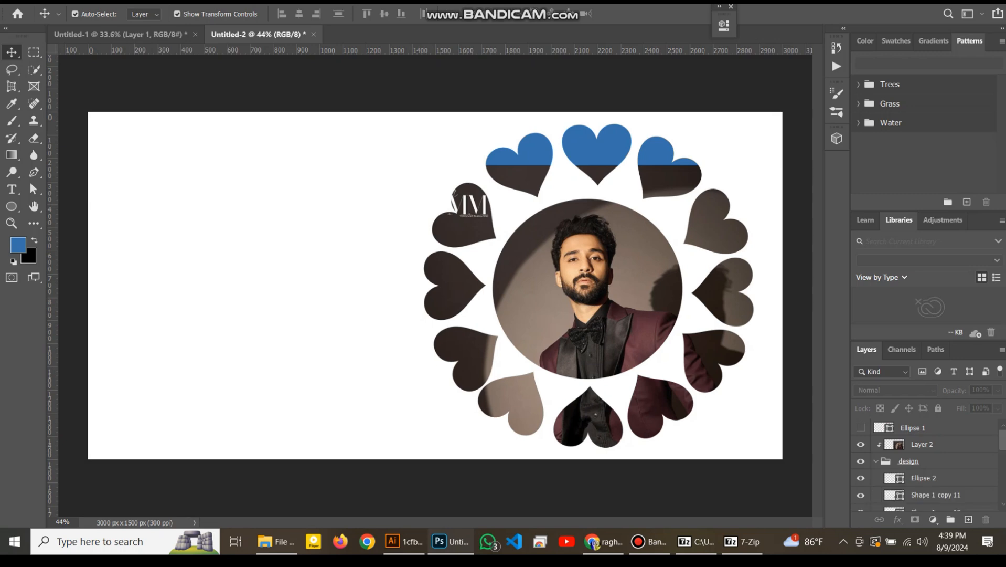
scroll(924, 462, "down", 2)
scroll(934, 461, "down", 3)
left_click(937, 502)
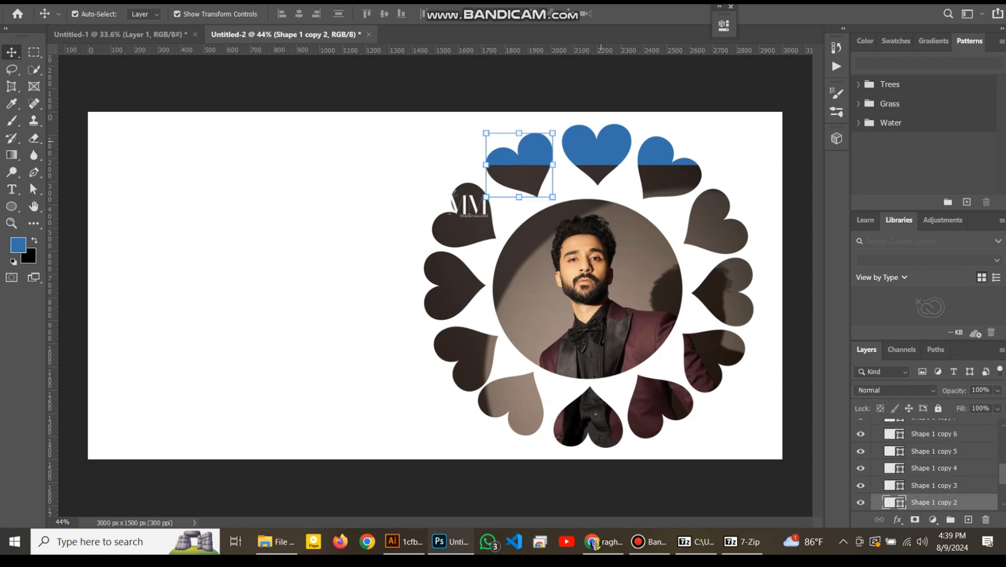
left_click(936, 484, "shift")
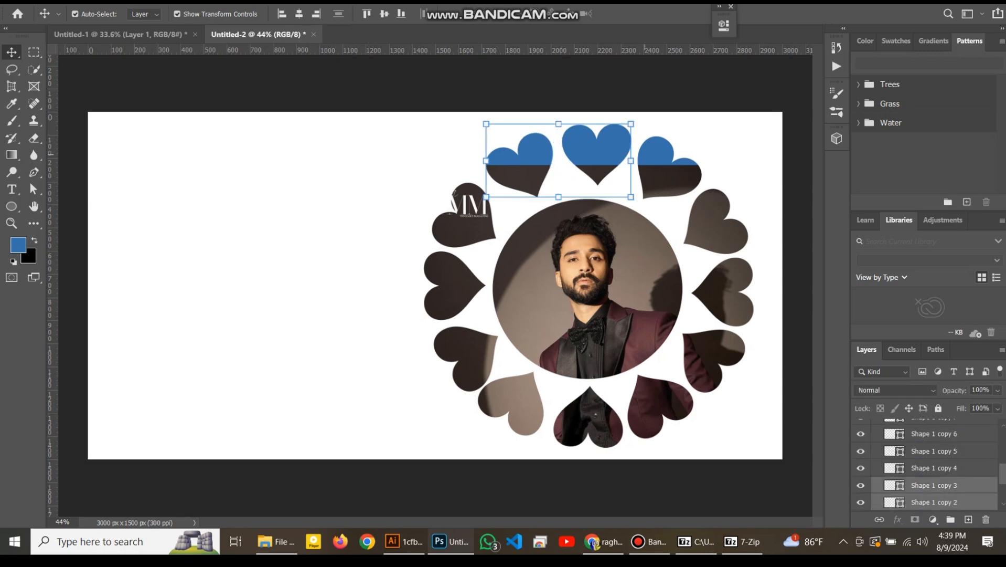
left_click(936, 468, "shift")
scroll(934, 472, "up", 1)
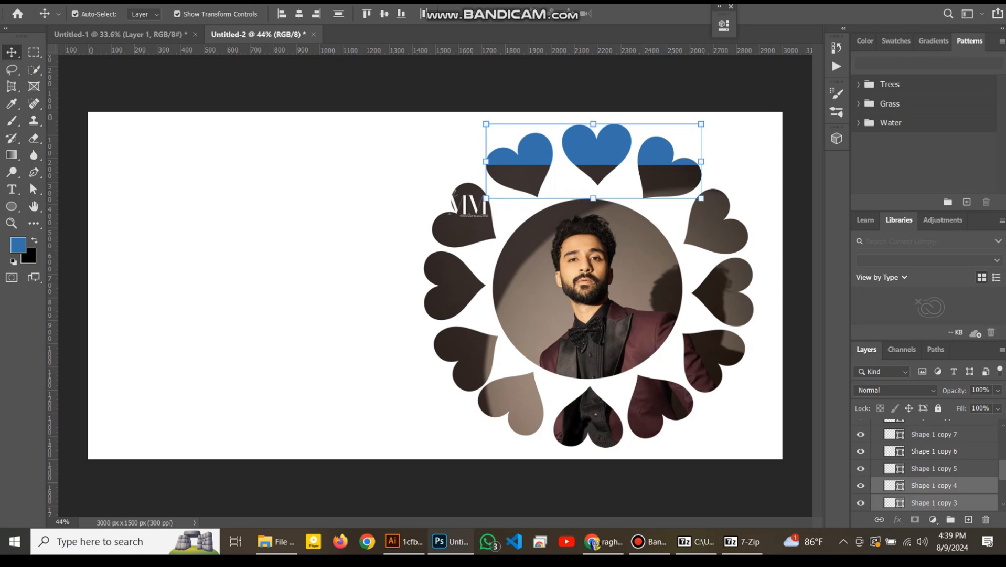
left_click(861, 485)
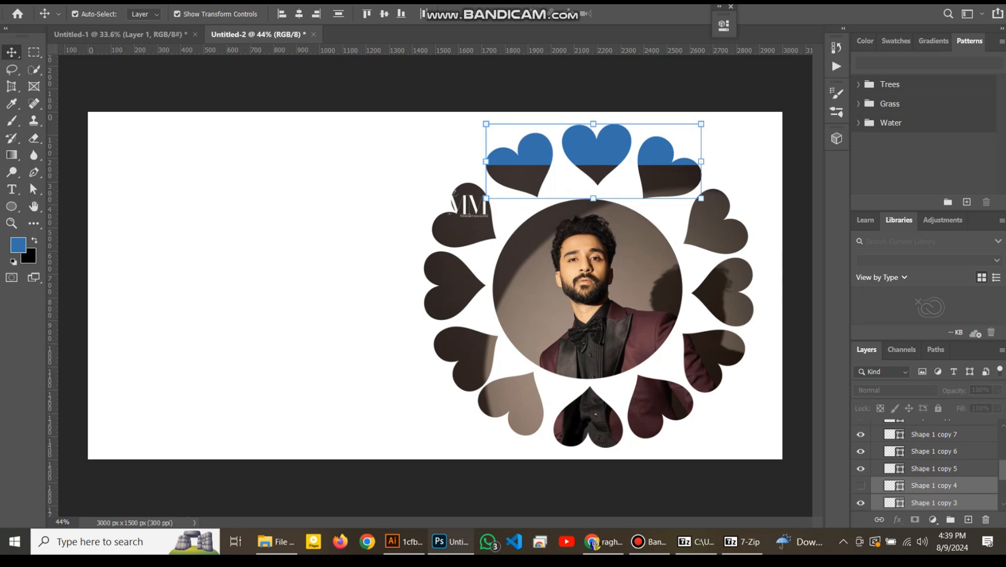
key("ctrl+d")
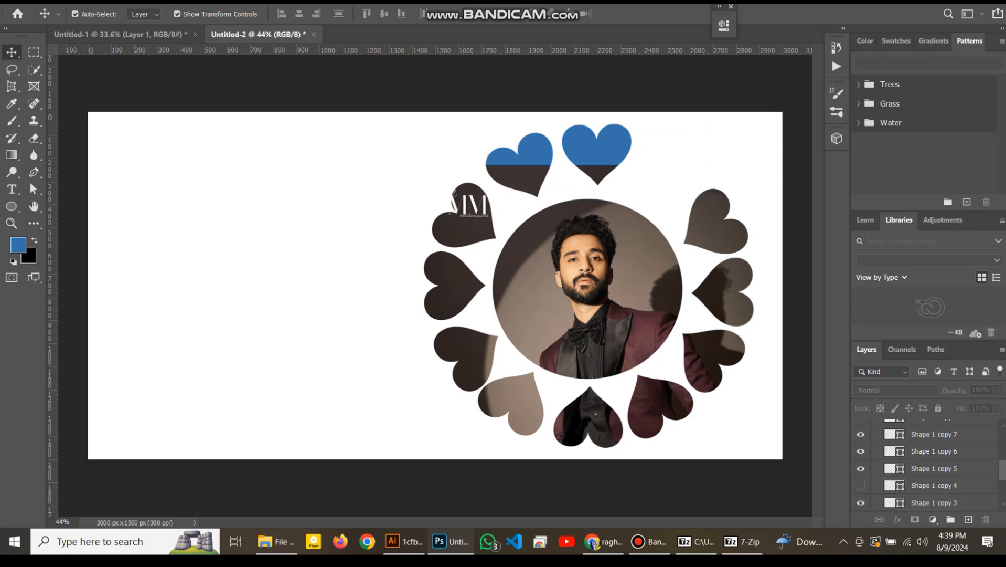
Paste the copied photo as a new layer directly above Shape 1 copy 4 and move it over the hearts
left_click(934, 485)
left_click(307, 377)
left_click(934, 485)
key("ctrl")
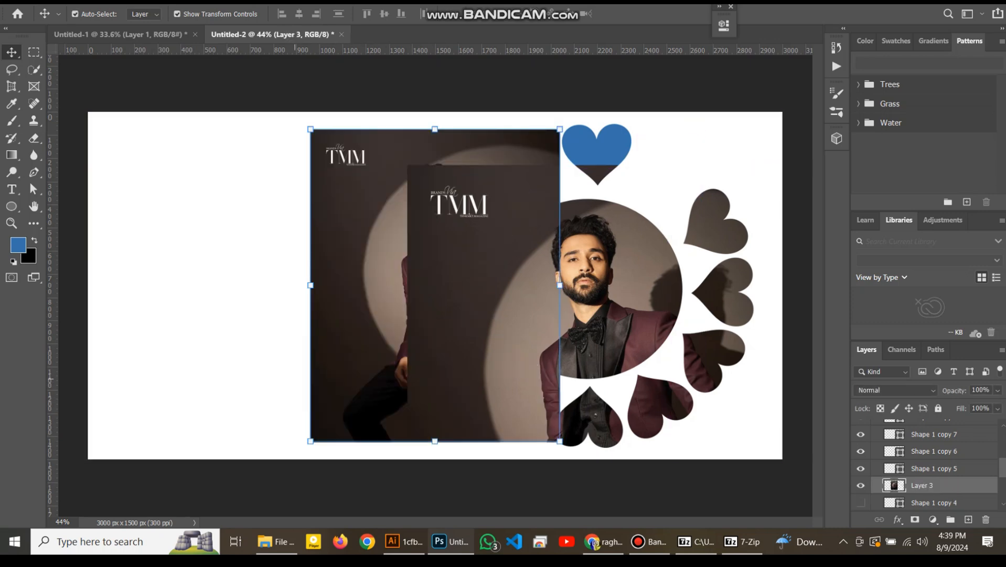
left_click_drag(357, 278, 496, 274)
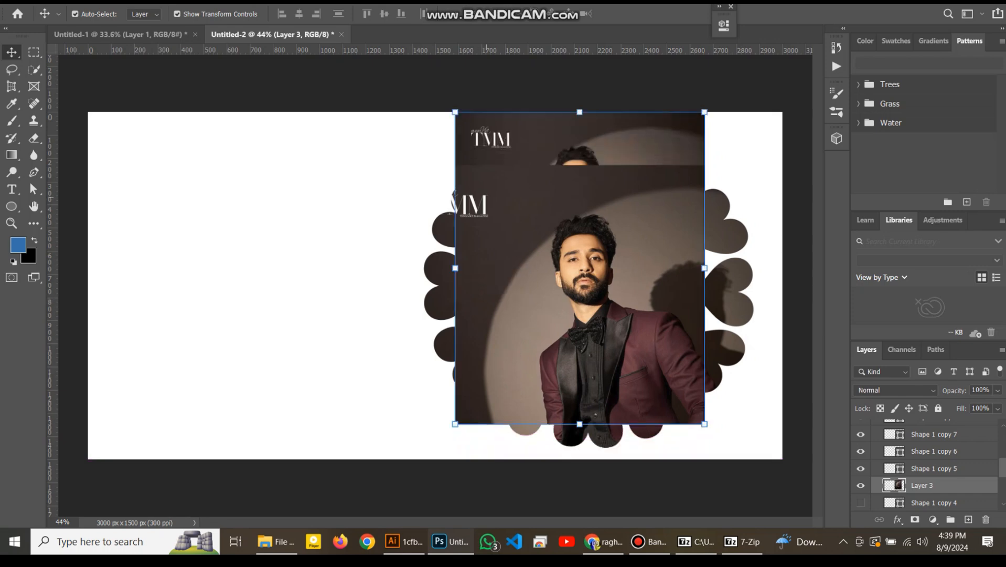
Enlarge the pasted photo to about 126%, position it over the whole design and show Shape 1 copy 4 again
left_click_drag(455, 112, 391, 32)
left_click_drag(493, 91, 540, 164)
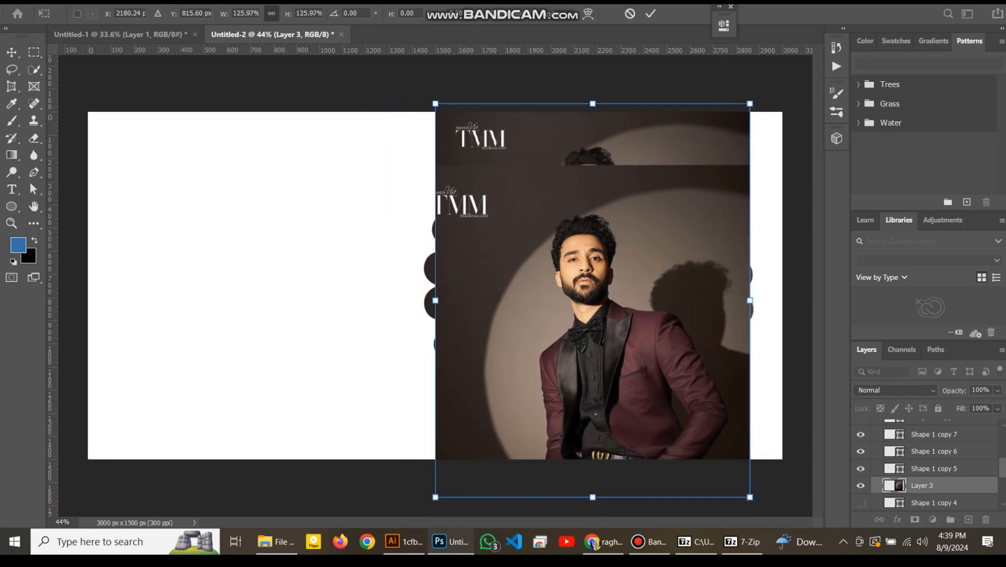
key("Return")
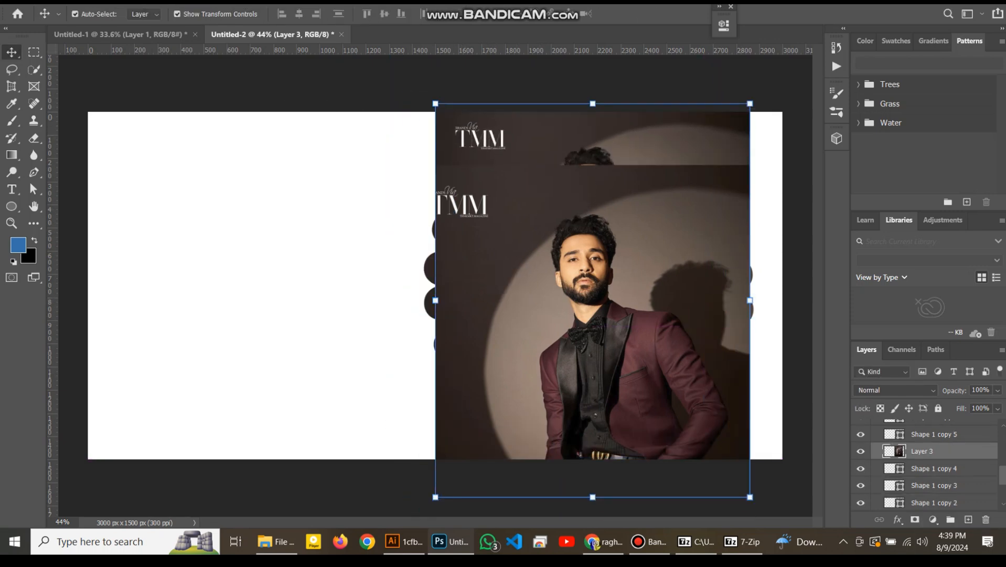
Group Shape 1 copy 2, copy 3 and copy 4, and clip the Layer 3 photo to that group
left_click(934, 502)
left_click(933, 484, "ctrl")
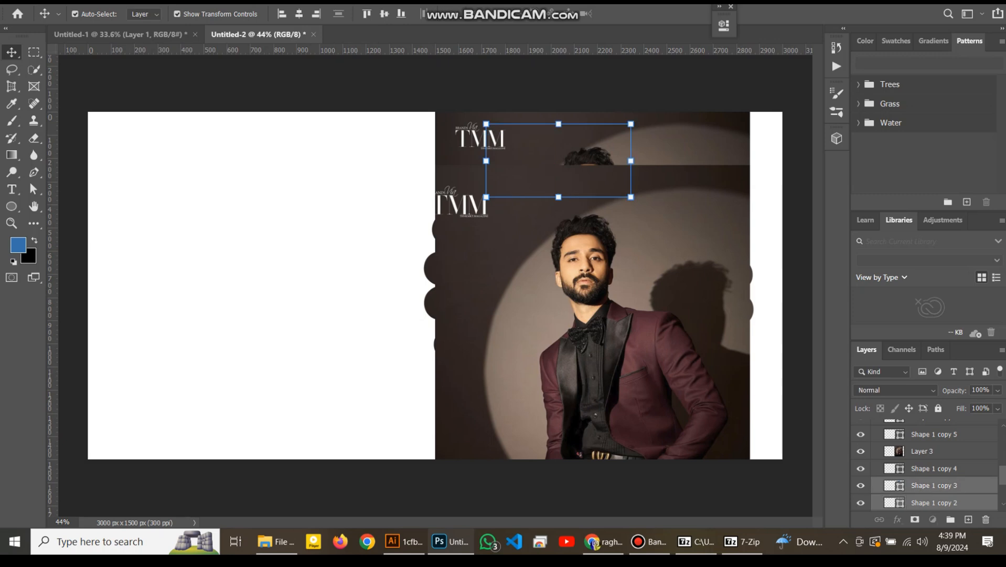
left_click(934, 468, "ctrl")
key("ctrl+g")
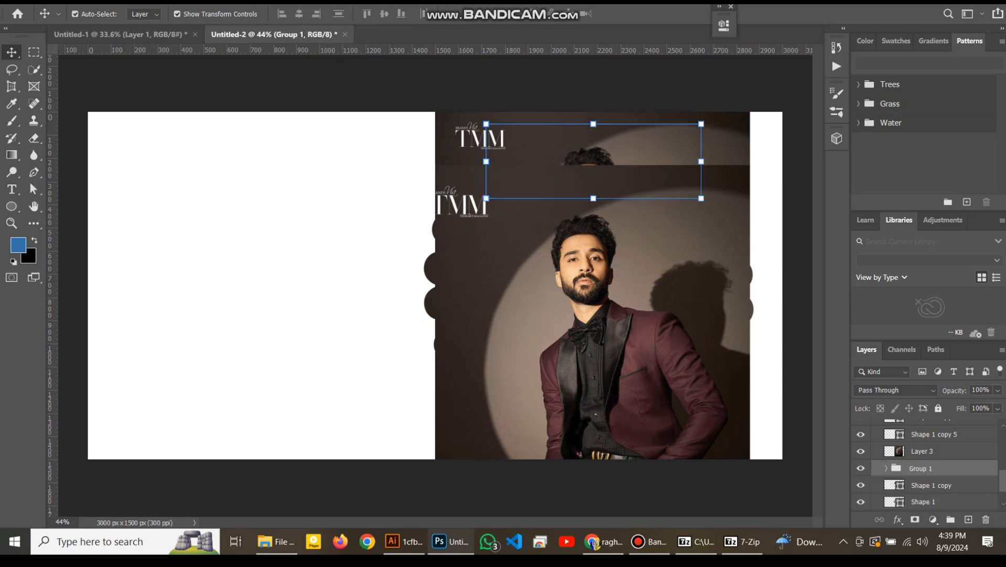
right_click(923, 451)
left_click(839, 225)
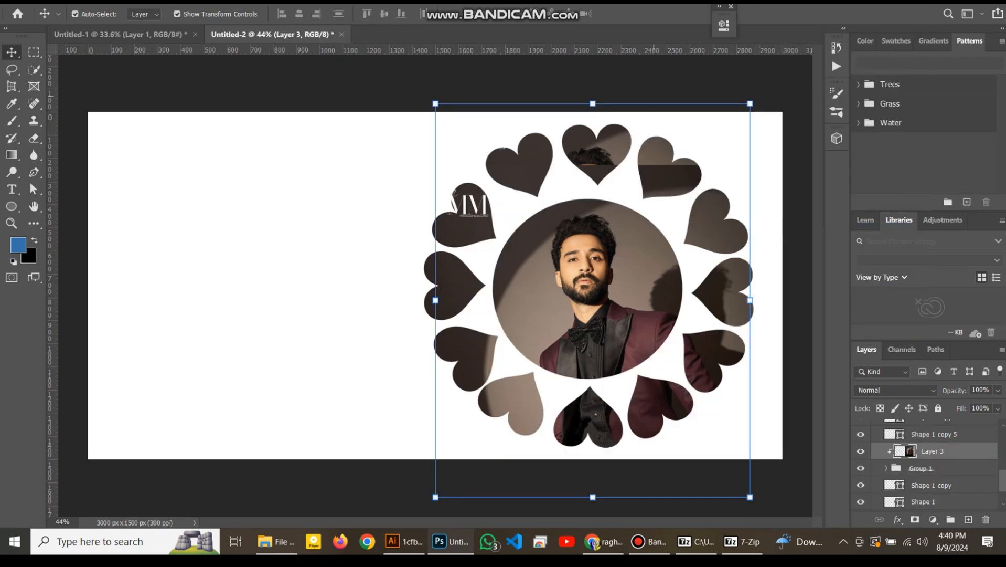
Enlarge the Layer 3 photo to about 164% and shift it so only dark backdrop fills the three top hearts
left_click(597, 152)
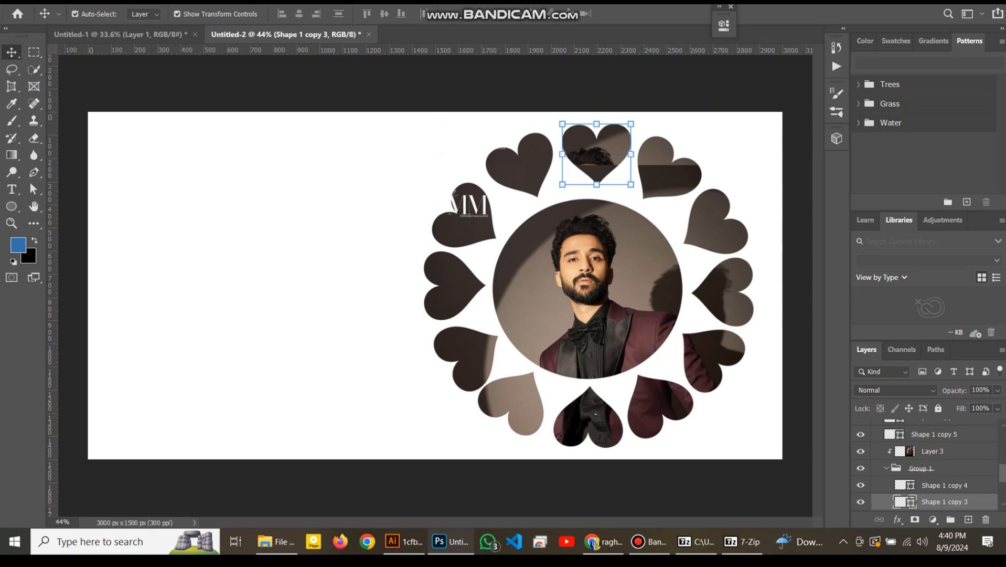
left_click(933, 450)
left_click_drag(435, 103, 11, 123)
left_click_drag(339, 126, 452, 195)
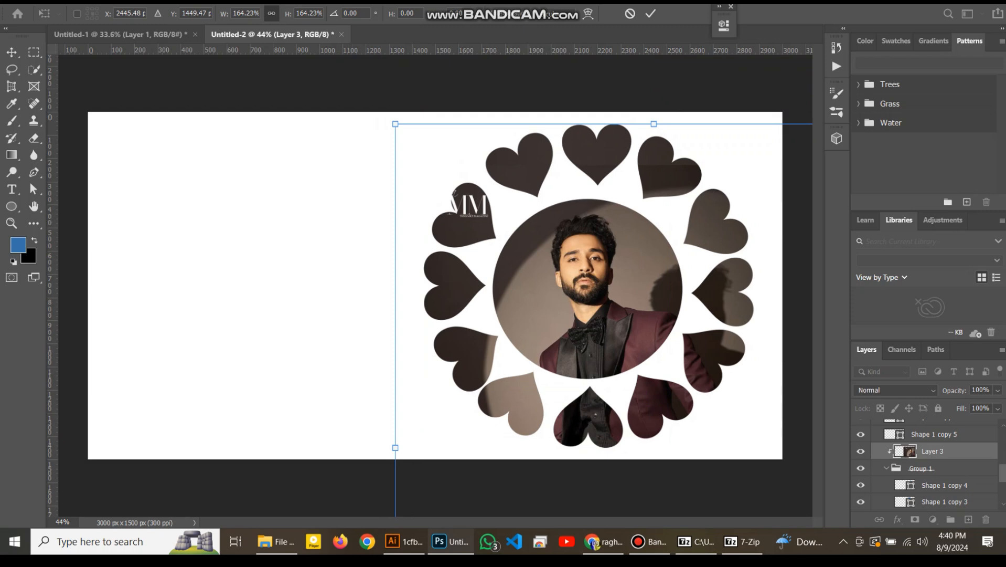
left_click(651, 13)
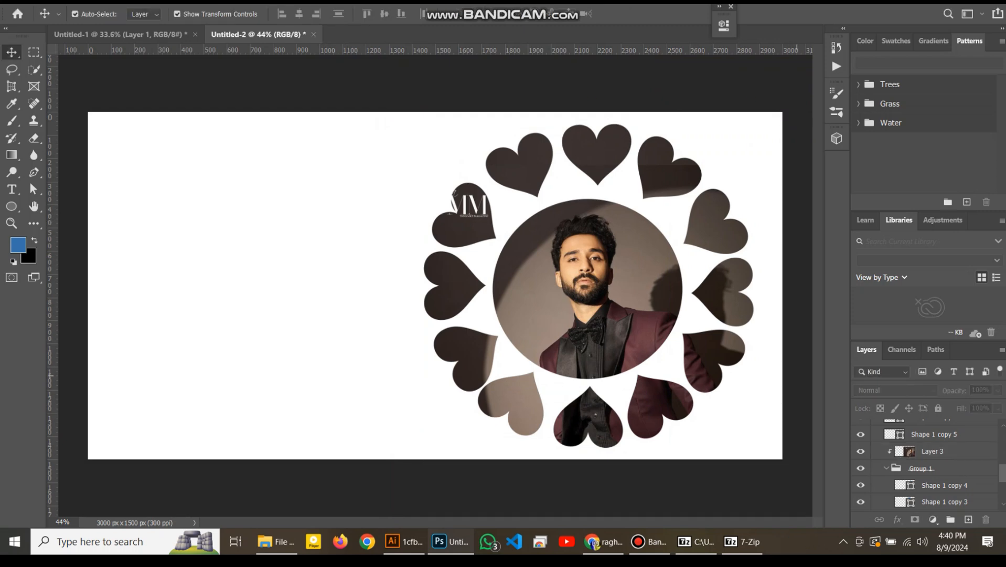
Collapse the design group in the layer list and duplicate it
scroll(929, 464, "up", 5)
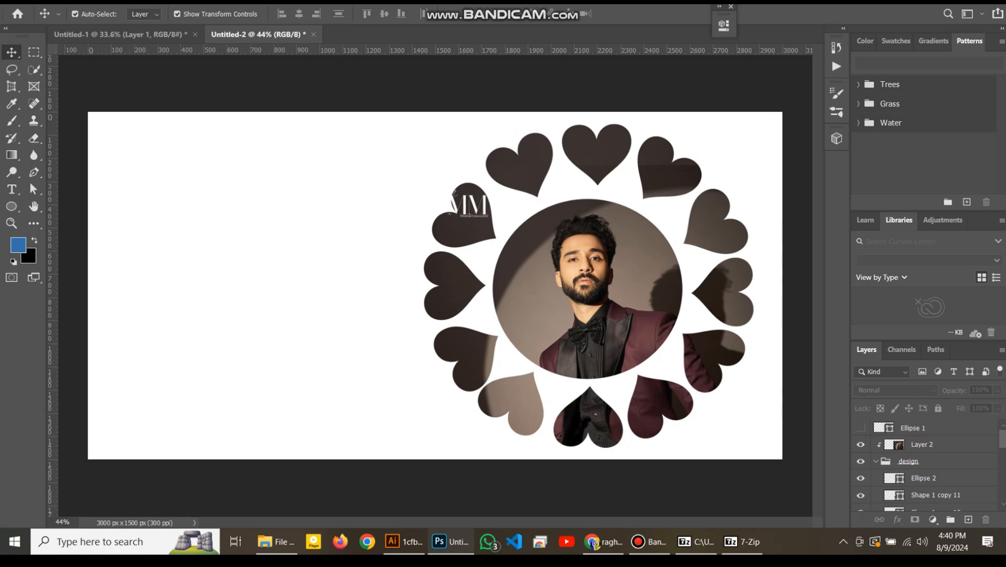
left_click(876, 461)
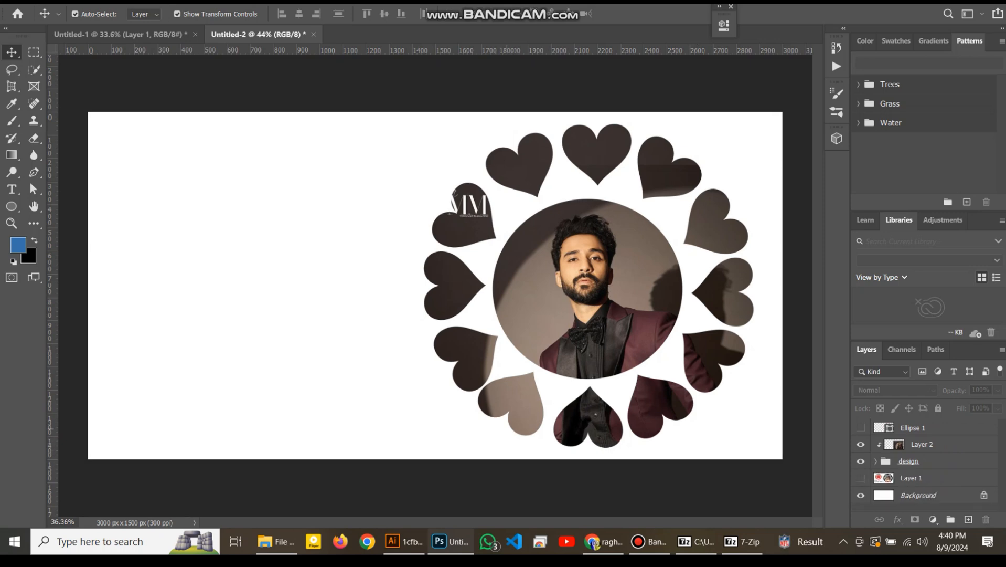
scroll(435, 285, "down", 2)
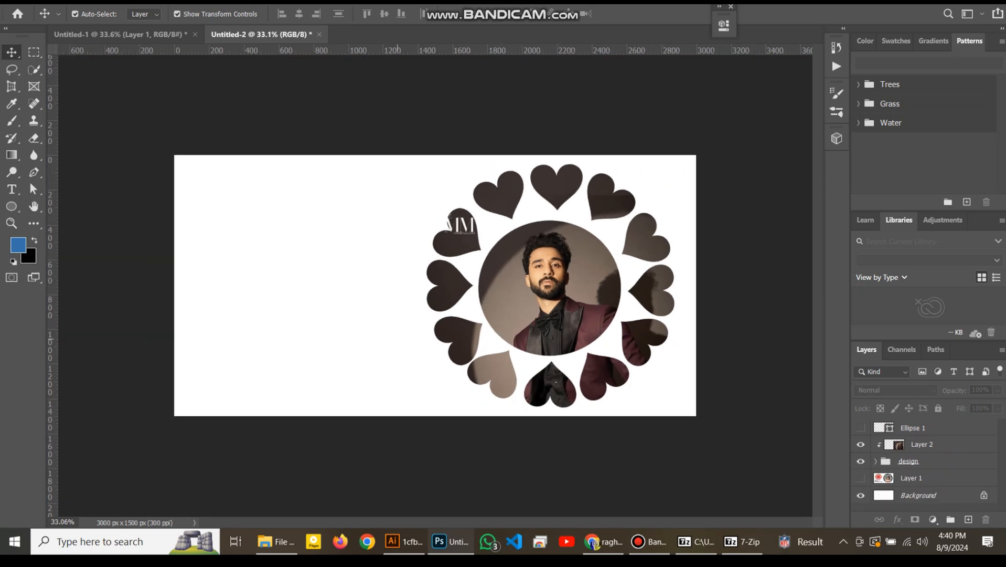
scroll(435, 285, "down", 1)
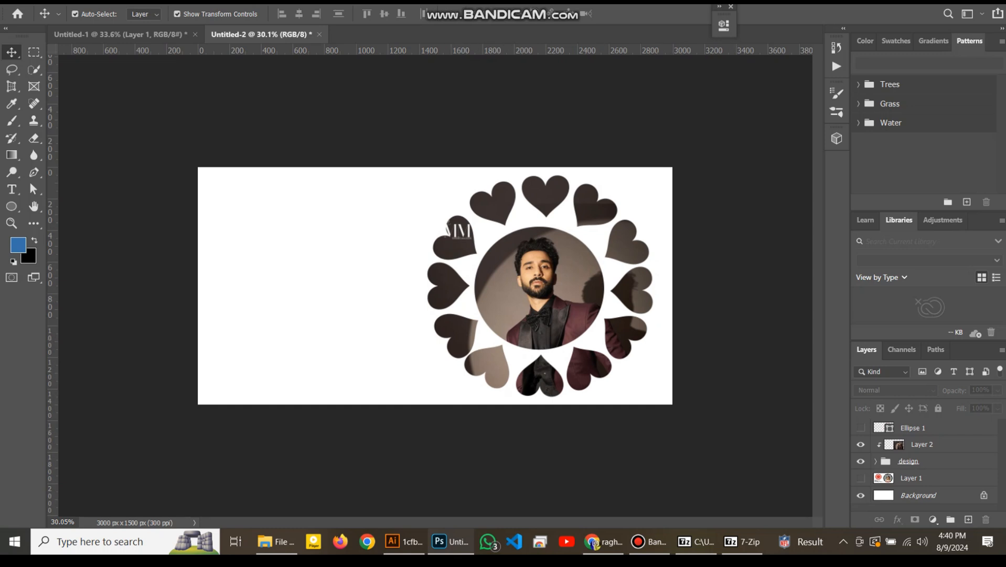
left_click(924, 461)
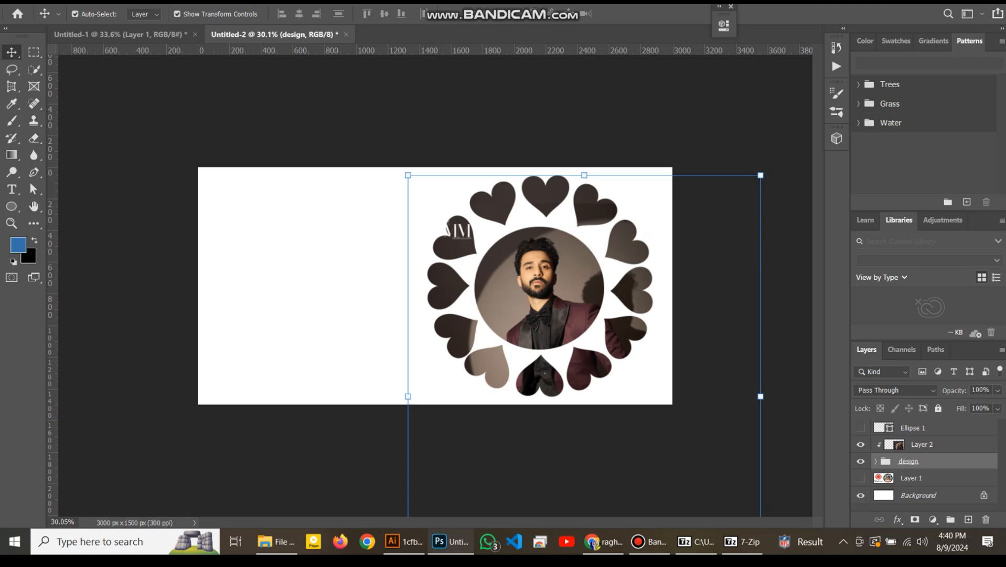
key("ctrl+j")
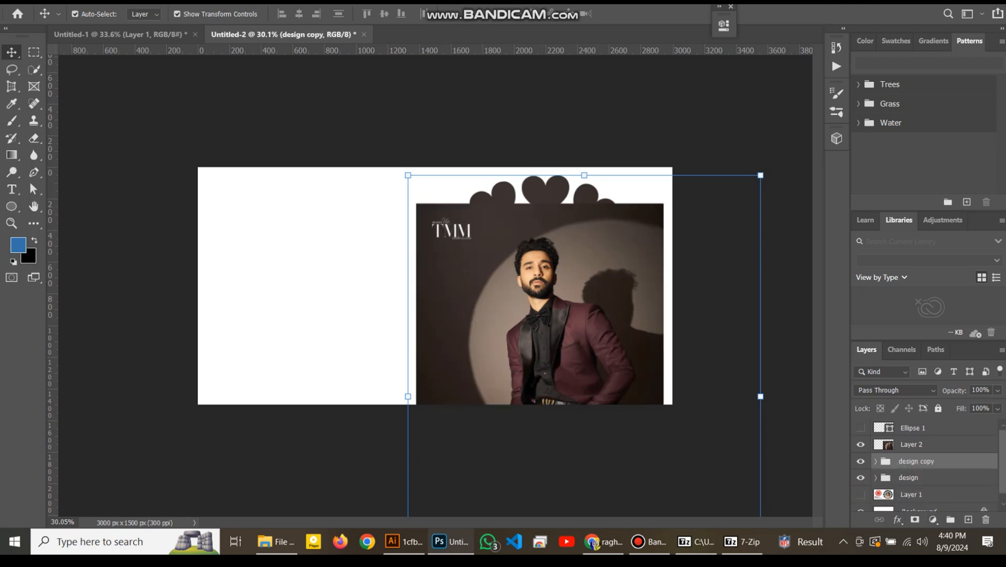
Move the Layer 2 photo directly above the original design group and clip it to that group again
left_click_drag(911, 444, 918, 468)
right_click(925, 461)
left_click(790, 225)
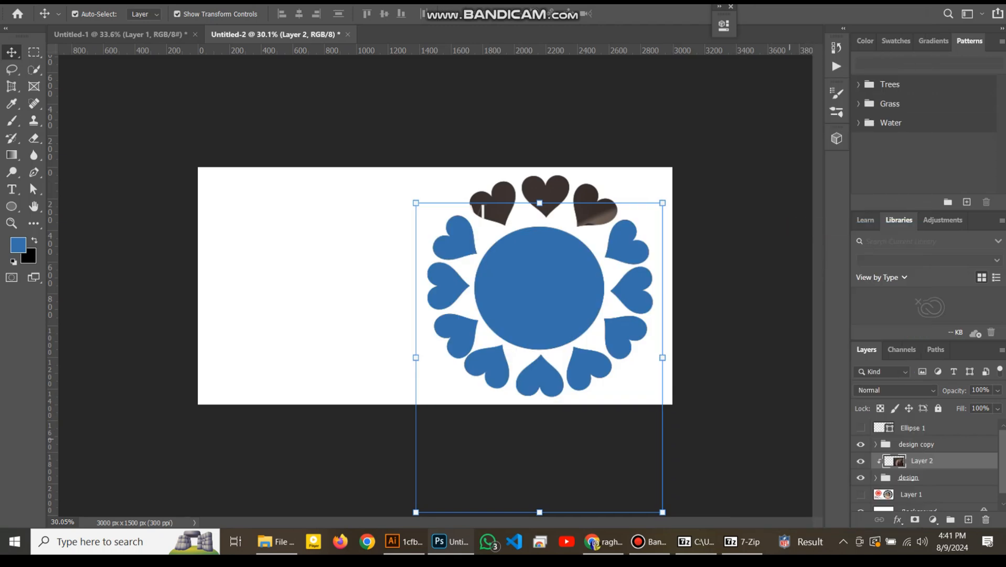
Shrink the design copy group to a little over half size and place it in the canvas's upper-left area
left_click(916, 444)
key("ctrl+t")
left_click_drag(551, 289, 341, 282)
left_click_drag(502, 286, 434, 429)
key("Return")
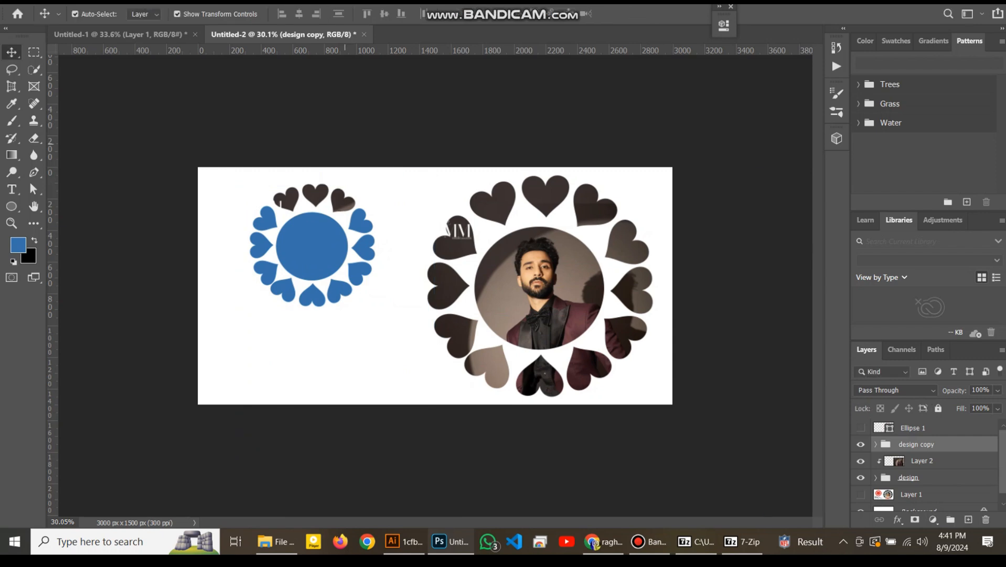
Hide the clipped photo inside the design copy group so its three top hearts are plain blue
left_click(875, 443)
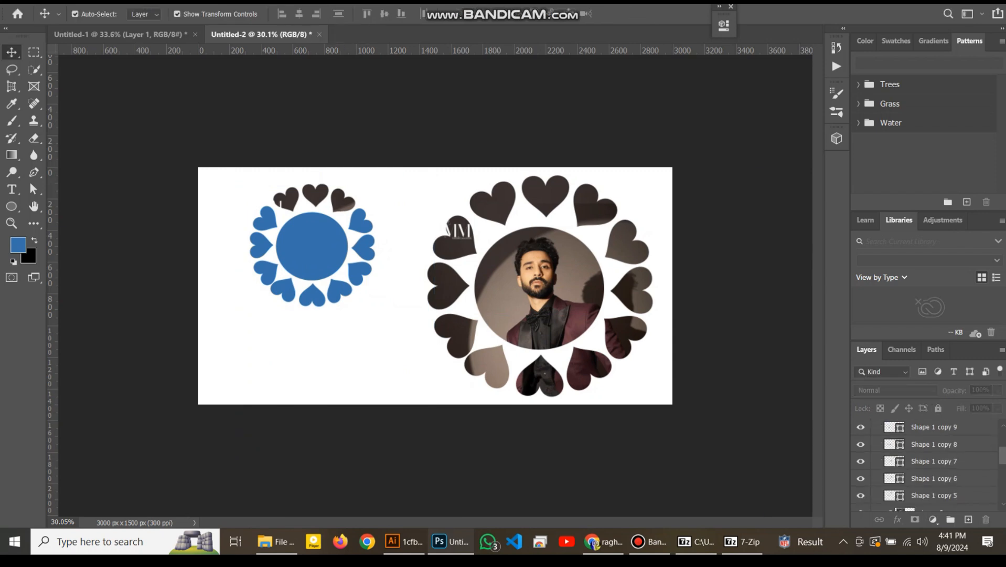
left_click(917, 444)
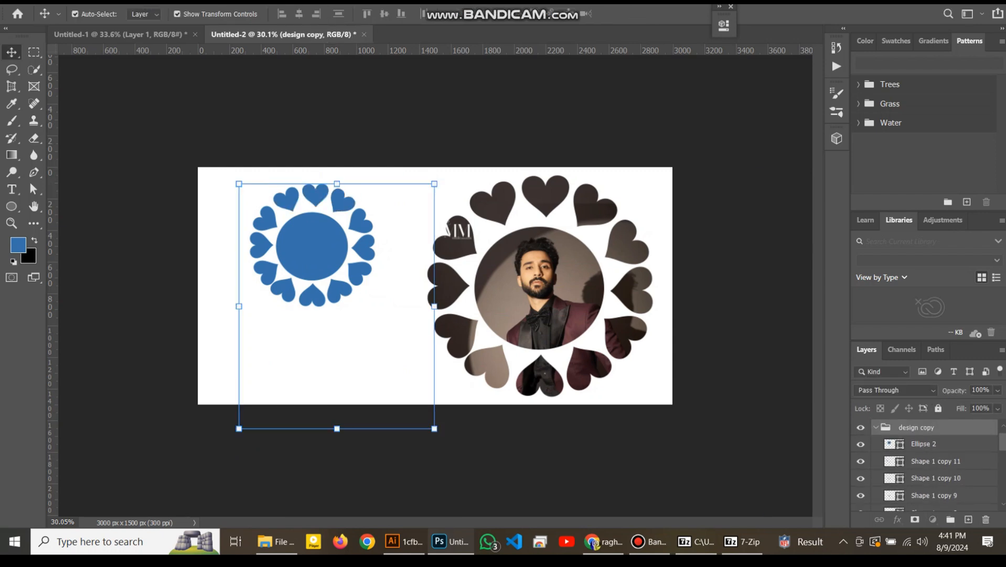
left_click(876, 444)
Deselect the group and show the reference image on Layer 1
left_click(745, 131)
scroll(923, 462, "down", 1)
left_click(861, 485)
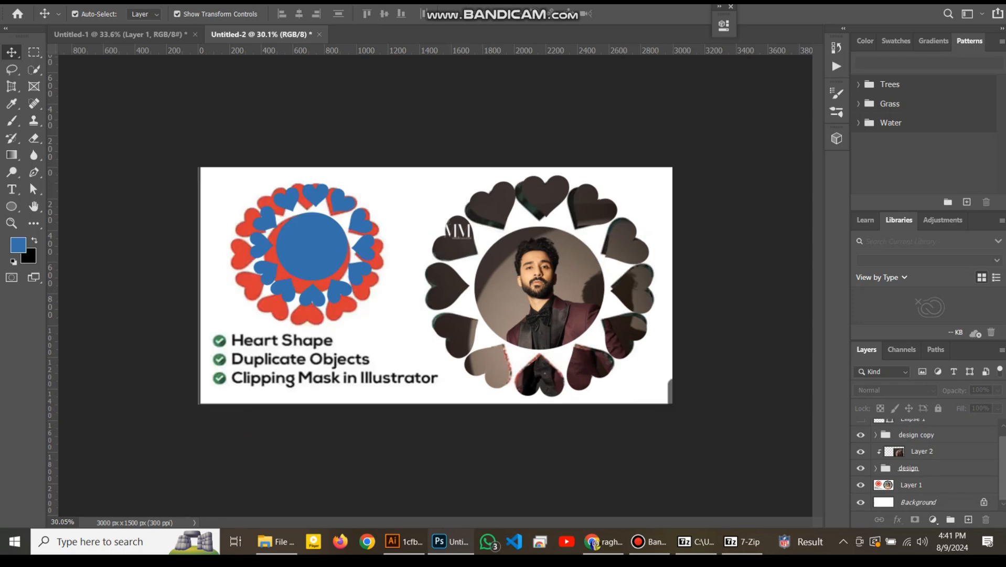
Add the text "heart Shape" in 24 pt Times New Roman Bold over the reference's first caption line
left_click(11, 189)
left_click(232, 341)
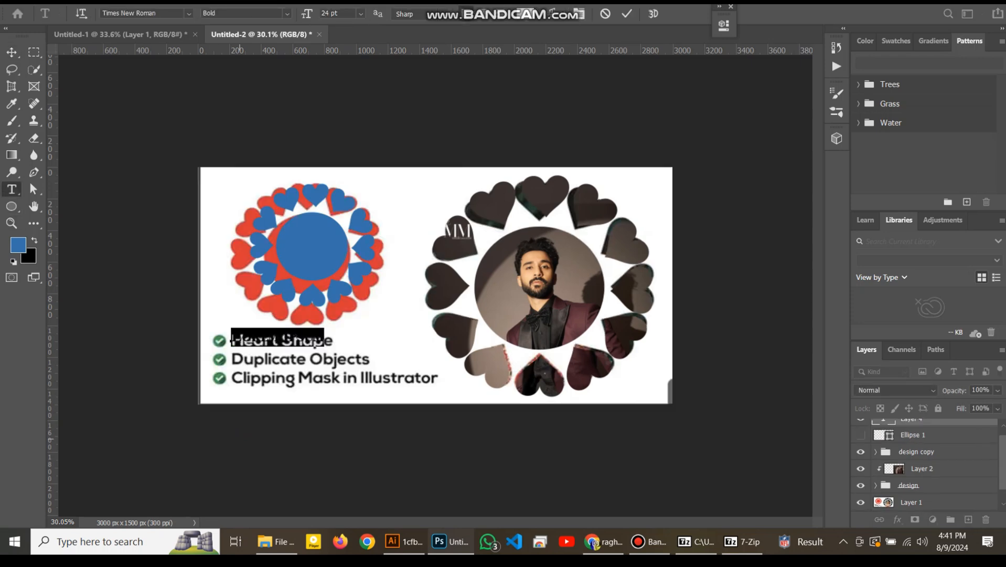
key("BackSpace")
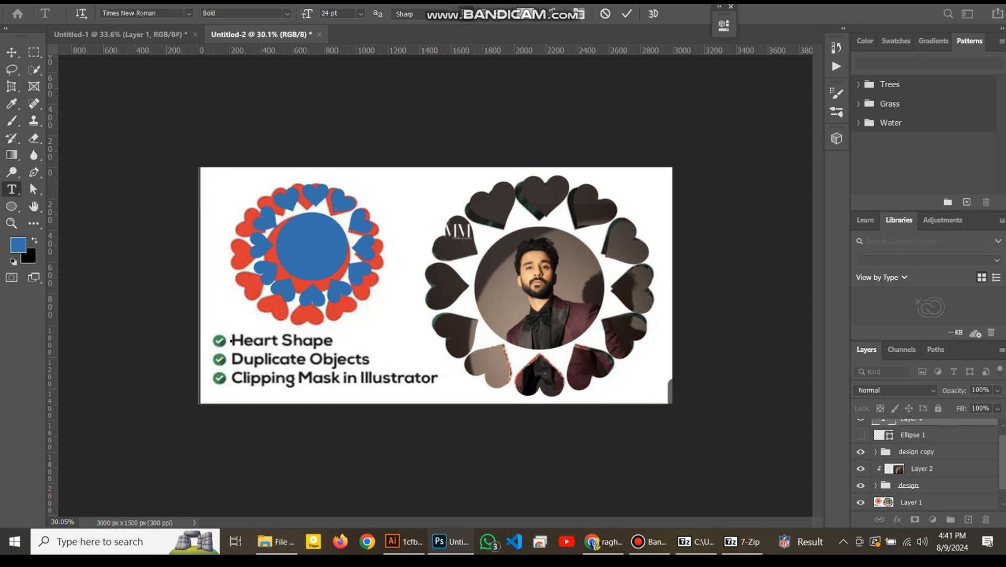
left_click(525, 14)
key("Return")
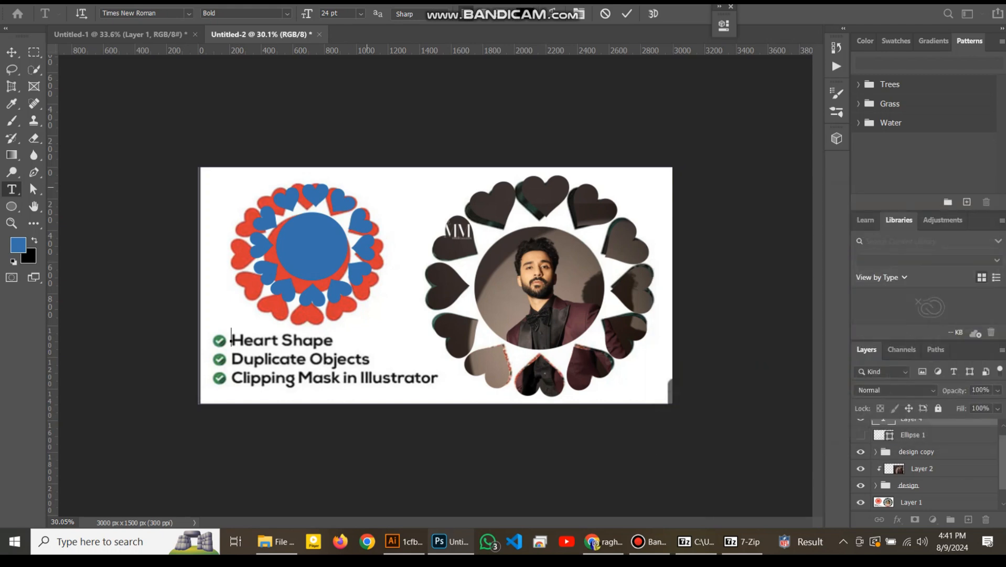
type("HEART SH")
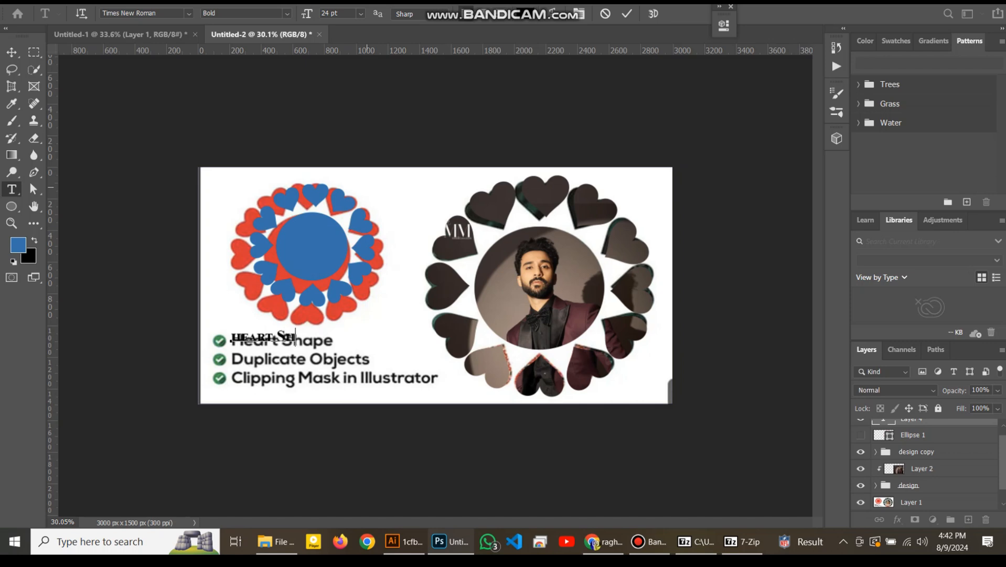
type("APE")
key("ctrl+Return")
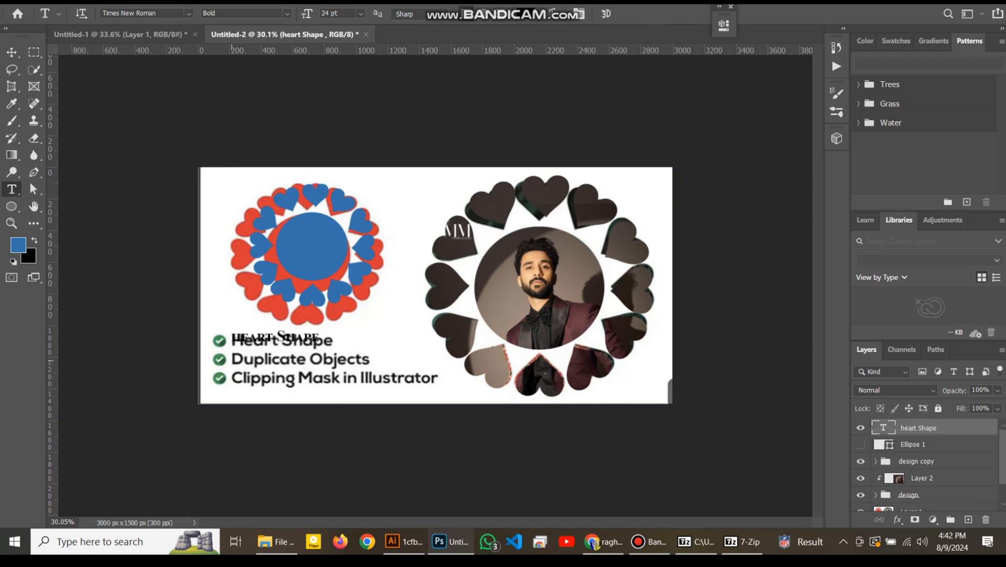
Add a separate text layer reading "Duplicate Objects" over the reference's second caption line
left_click(233, 360)
key("BackSpace")
type("D")
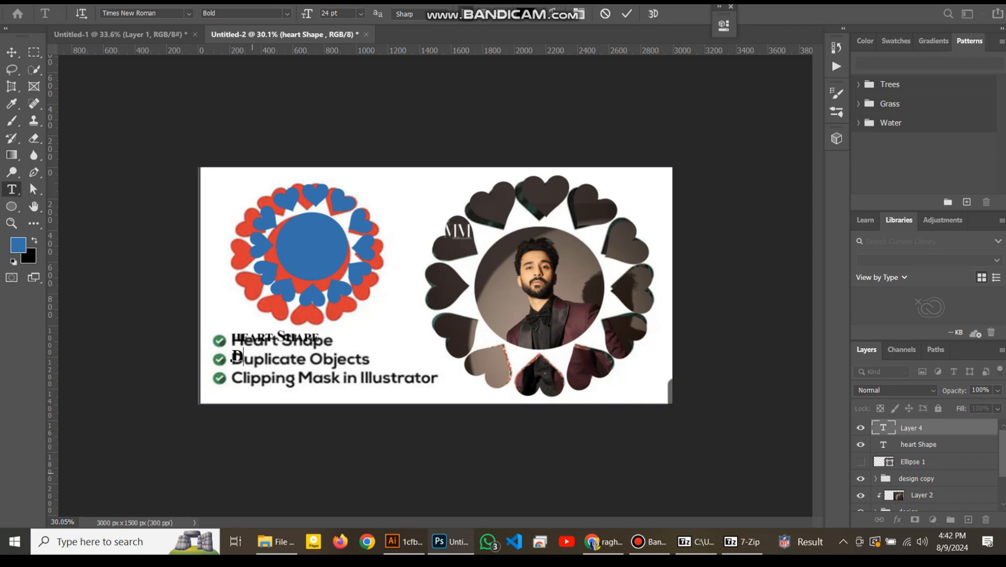
type("UPLICATE OBJE")
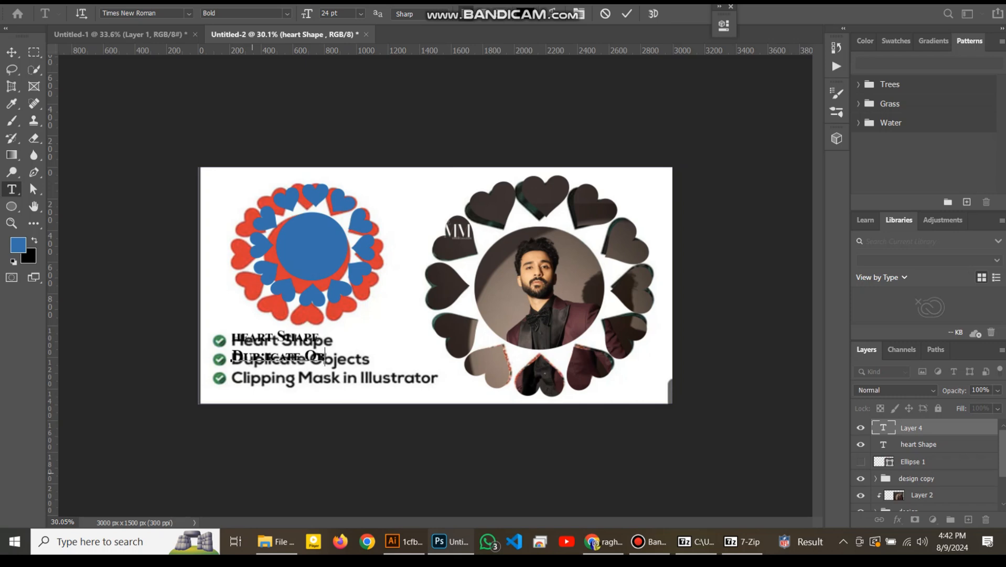
type("CTS")
left_click(626, 13)
Begin a third text layer over the reference's last caption line with "Clipping Mask In"
left_click(233, 377)
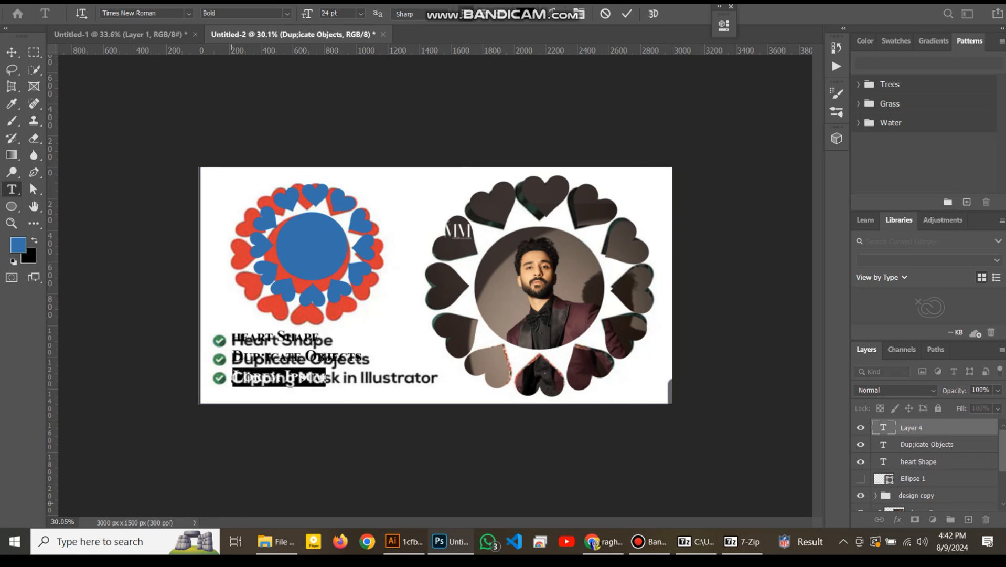
key("BackSpace")
type("C")
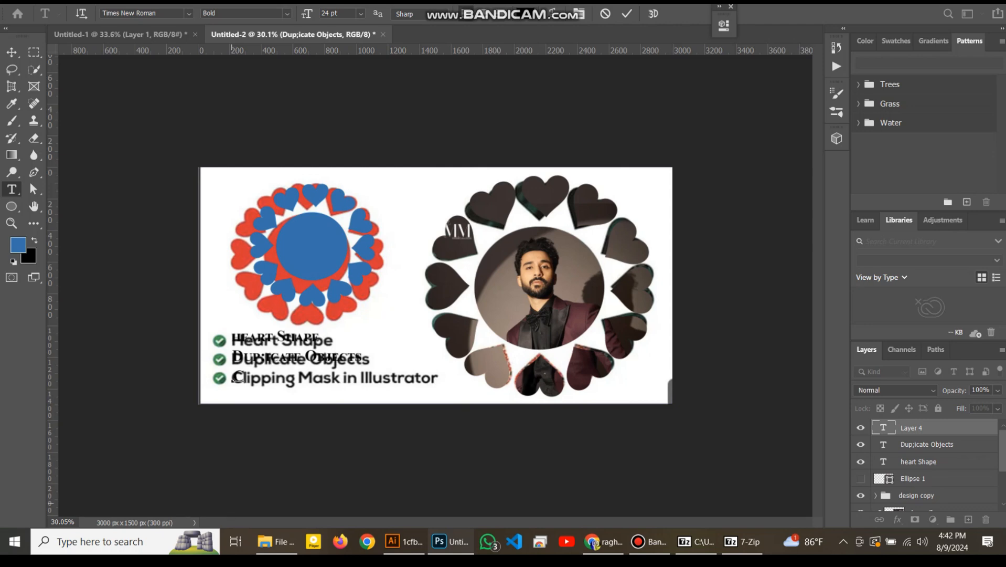
type("LIPPING MA")
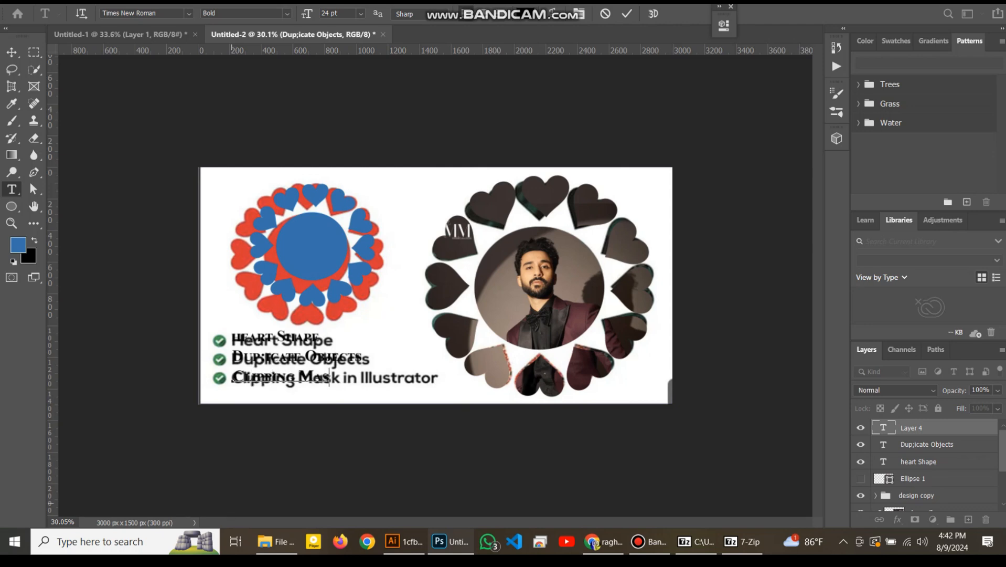
type("SK INILLLL")
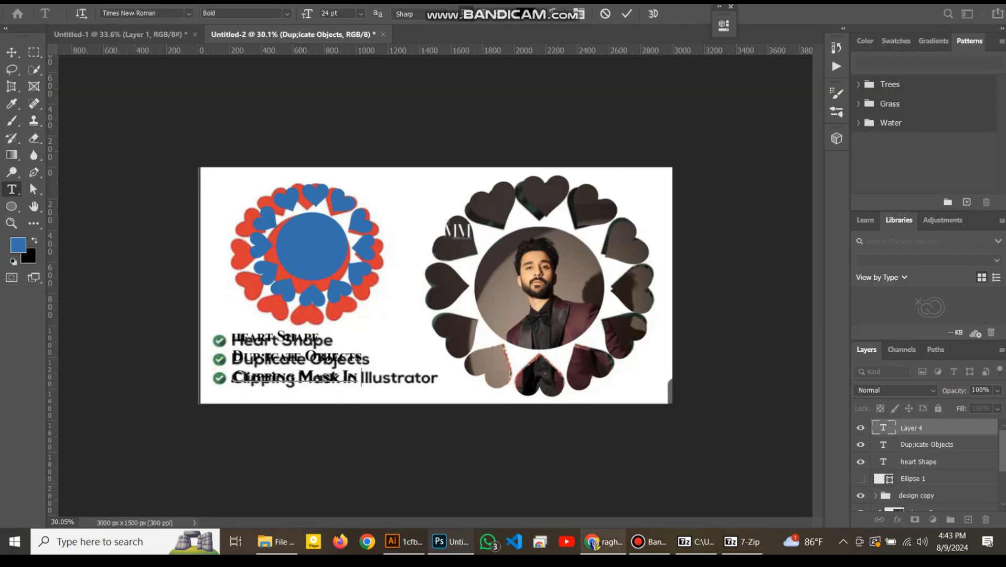
Switch to Chrome and search Google Images for "adobe illustrator"
key("alt+Tab")
triple_click(158, 75)
key("BackSpace")
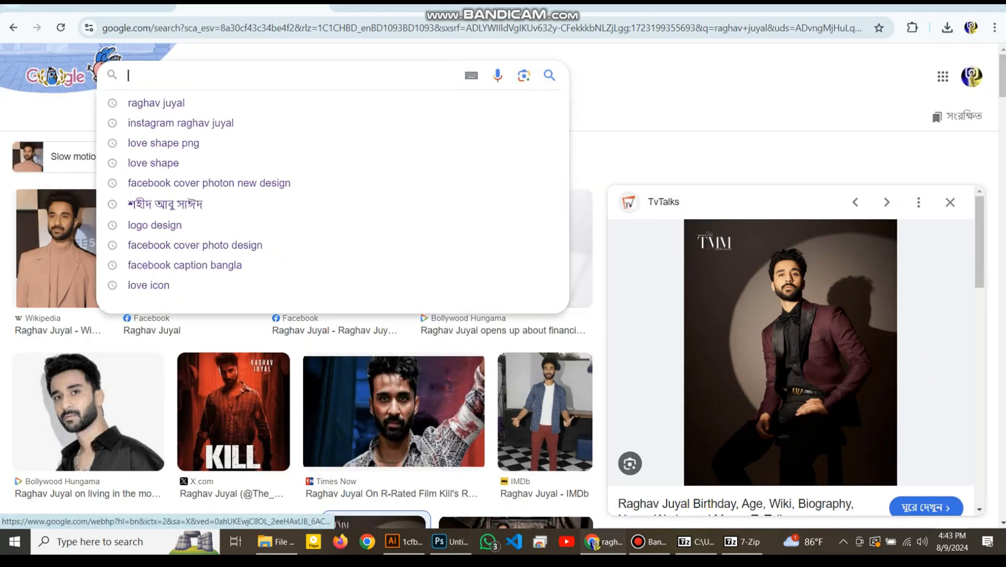
type("ado")
left_click(173, 142)
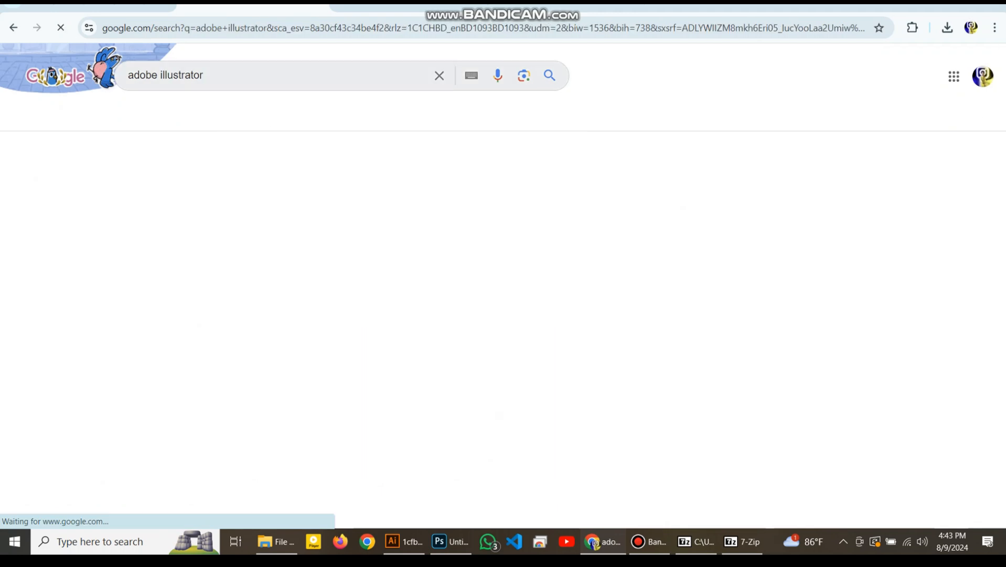
Copy the word "illustrator" from the Google search query
double_click(181, 75)
right_click(173, 75)
left_click(199, 152)
left_click(488, 541)
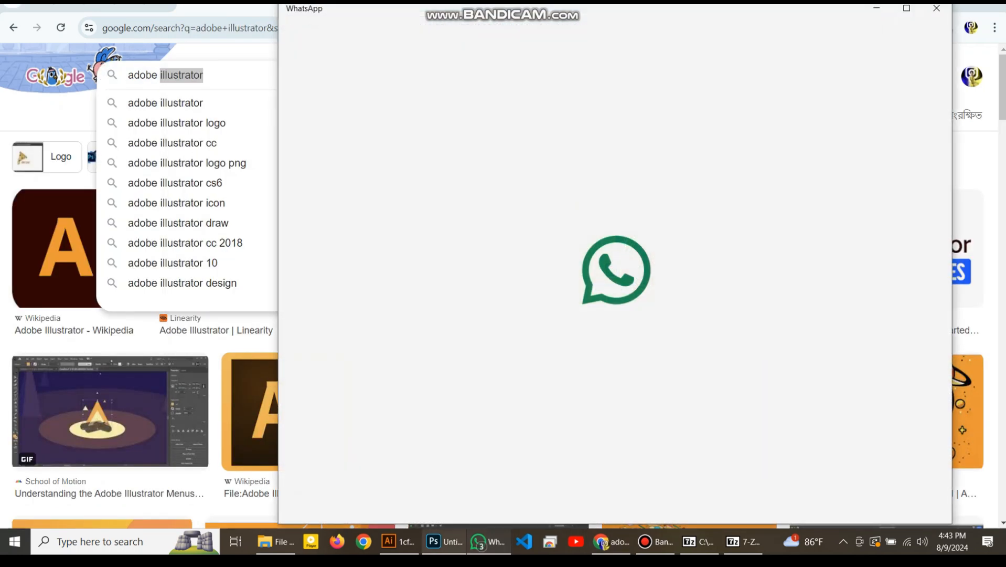
Switch to Photoshop, finish the third caption with the copied word "illustrator", and hide the reference image on Layer 1
left_click(446, 541)
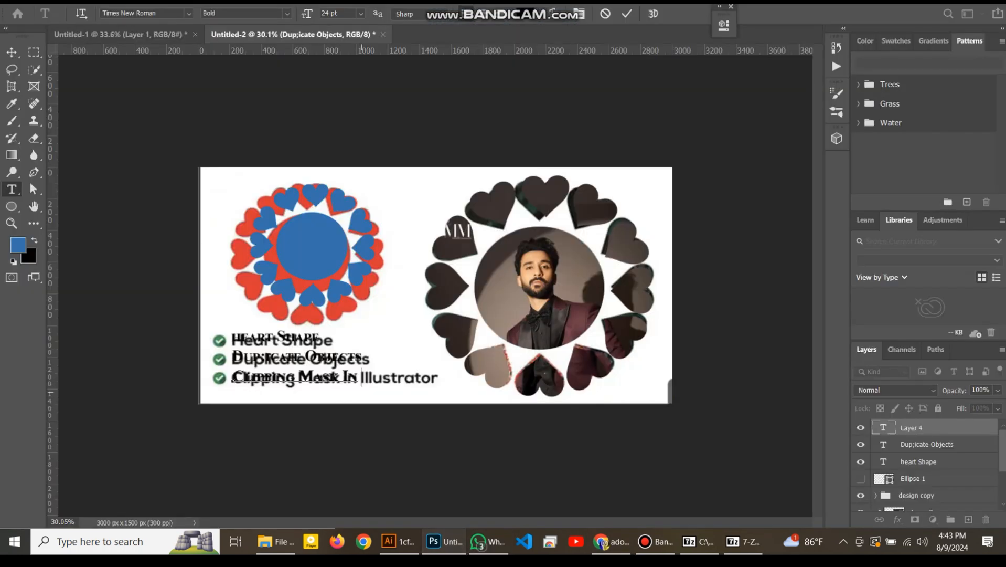
key("ctrl+v")
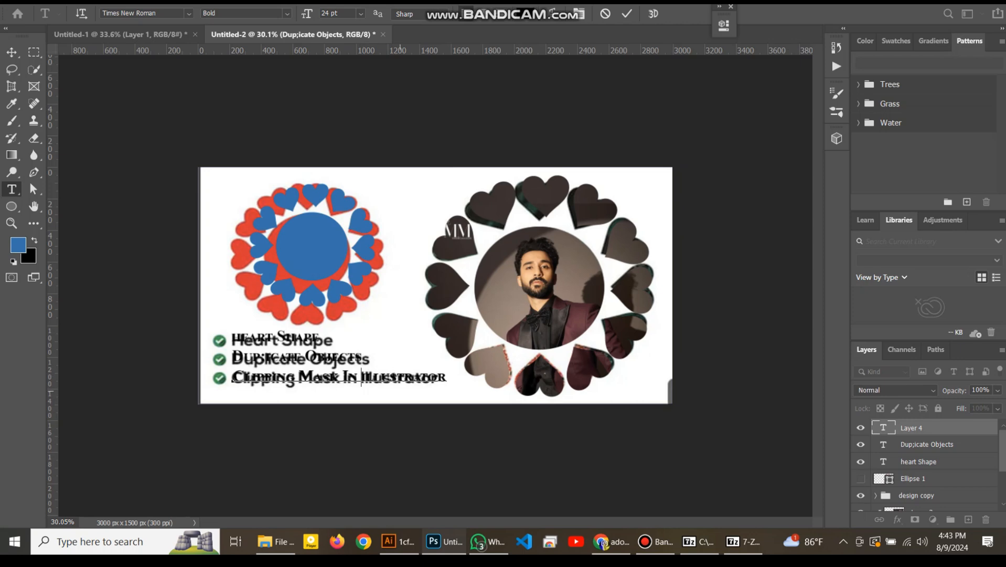
left_click_drag(361, 377, 447, 377)
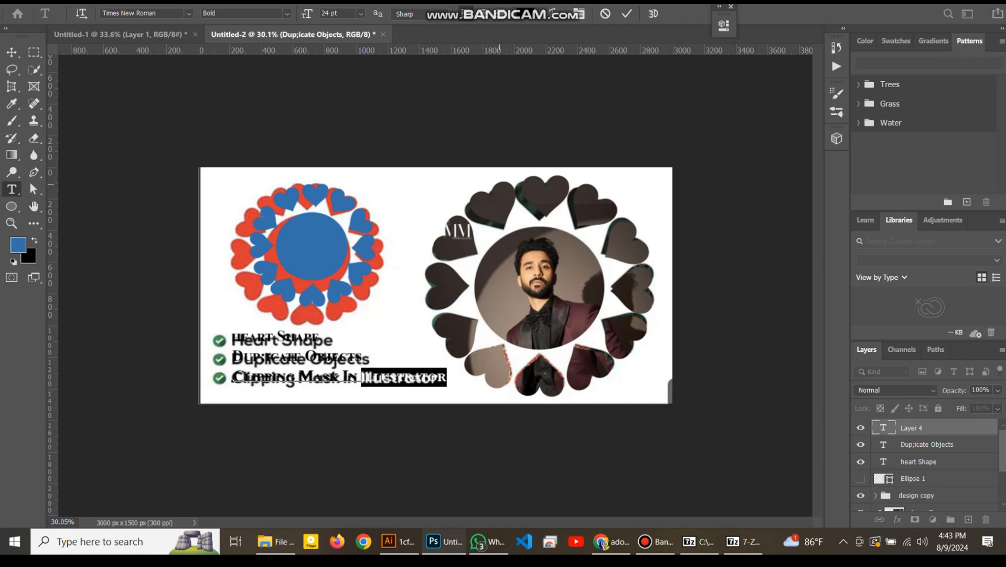
left_click(627, 14)
scroll(924, 462, "down", 3)
left_click(861, 485)
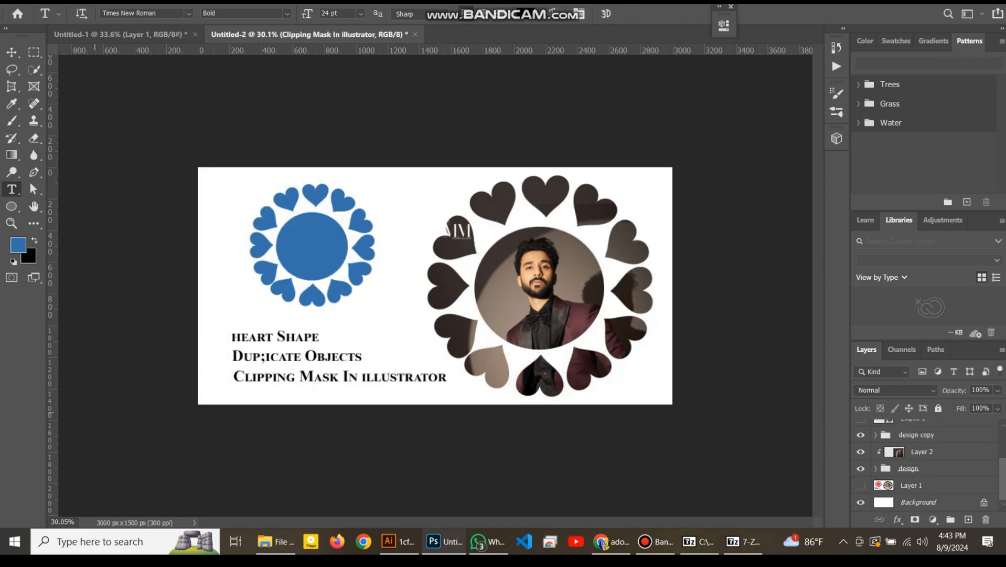
Set the font size of the word "illustrator" in the third caption to 30 pt
left_click(361, 376)
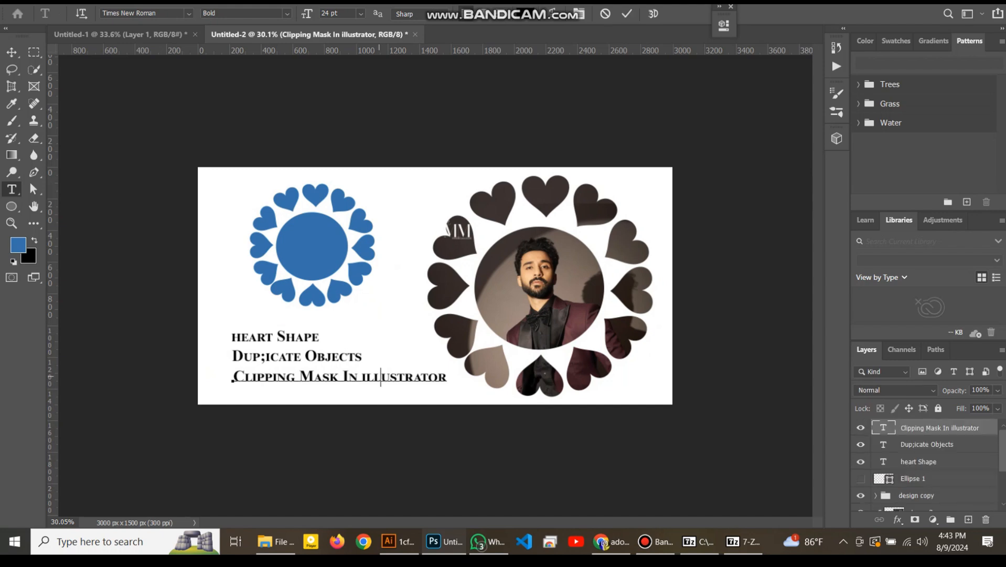
mouse_move(361, 376)
left_mouse_down()
mouse_move(446, 376)
mouse_move(381, 377)
left_mouse_up()
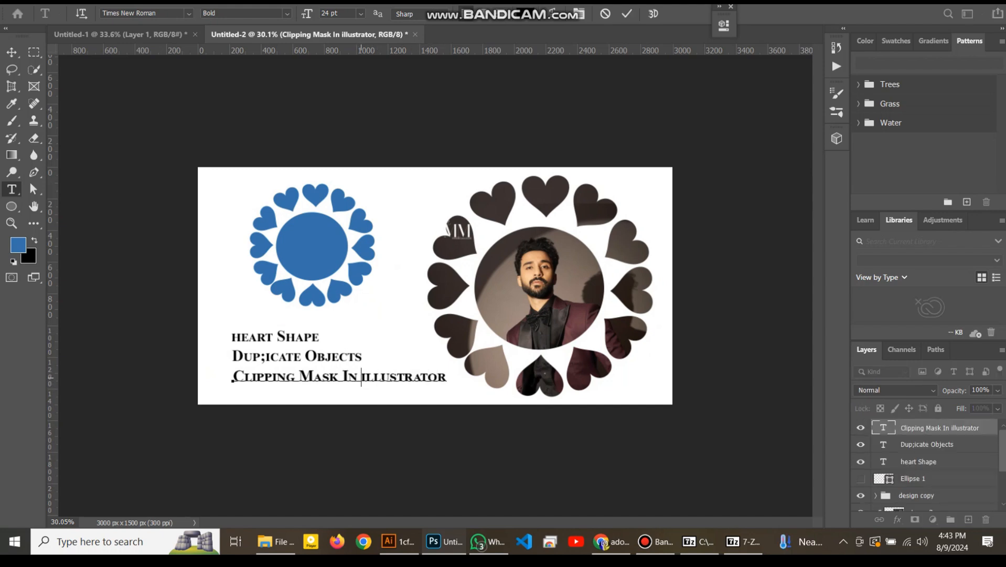
double_click(398, 376)
left_click(360, 13)
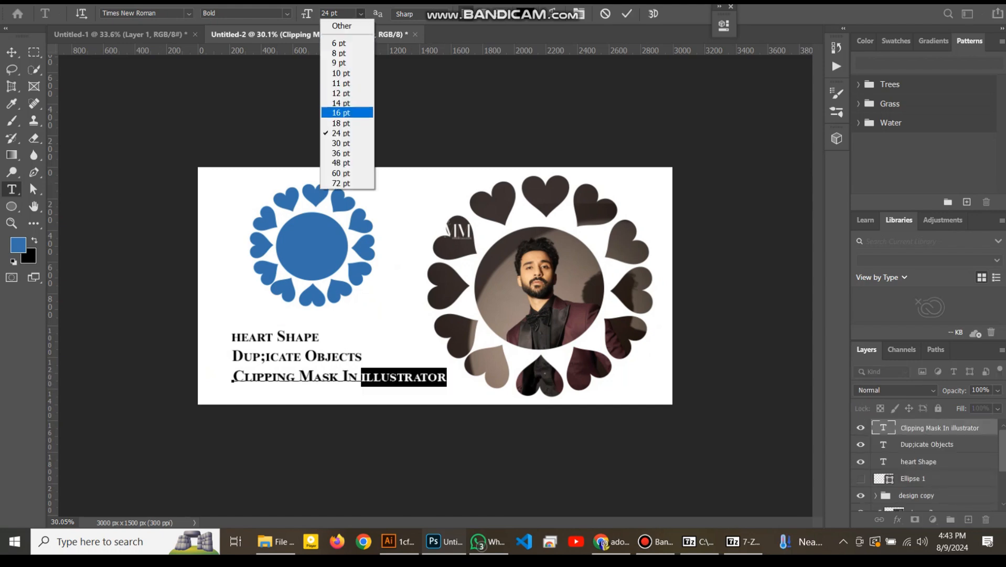
left_click(341, 143)
left_click(627, 13)
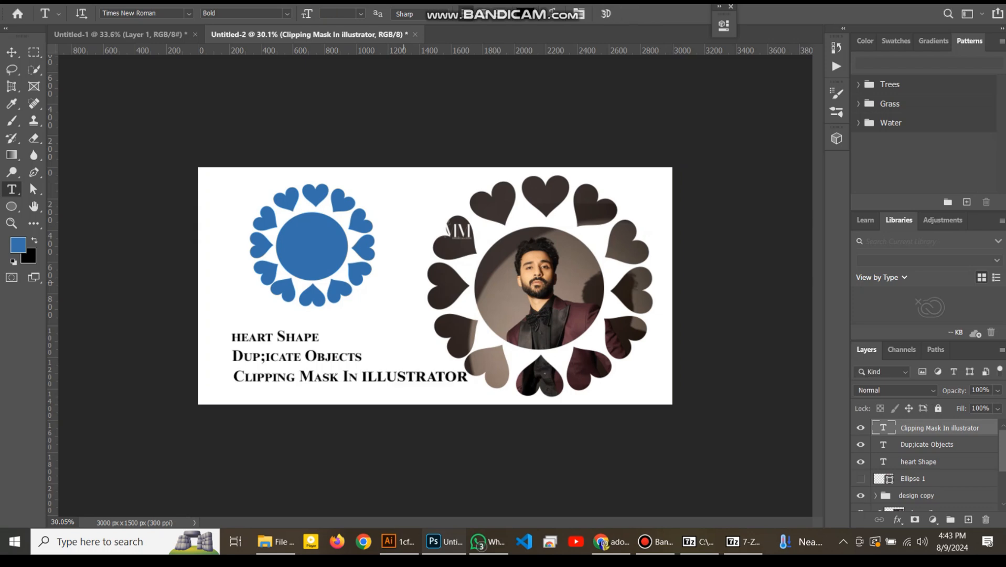
Align the left edges of the three caption text layers
left_click(11, 52)
left_click(923, 461)
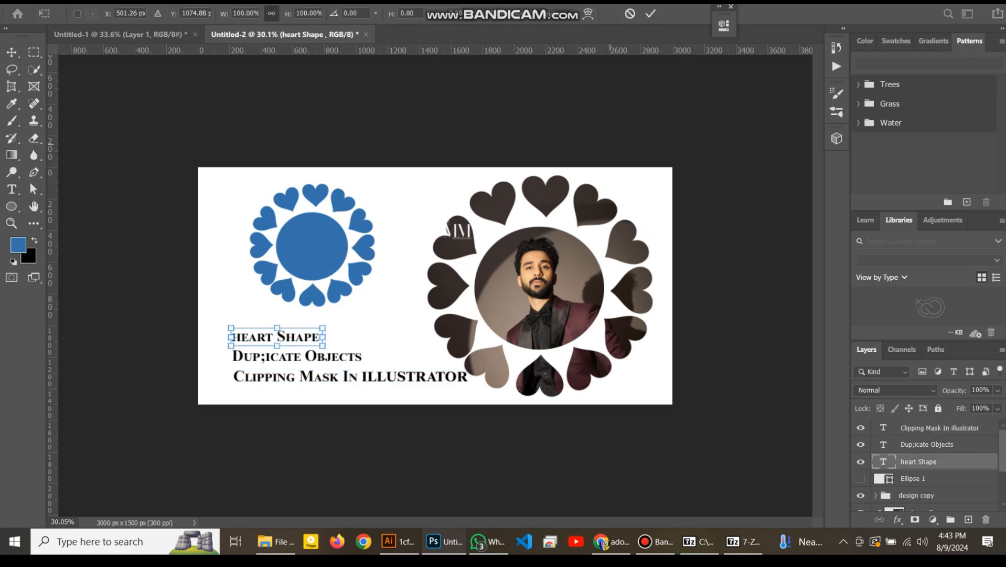
left_click(926, 443, "ctrl")
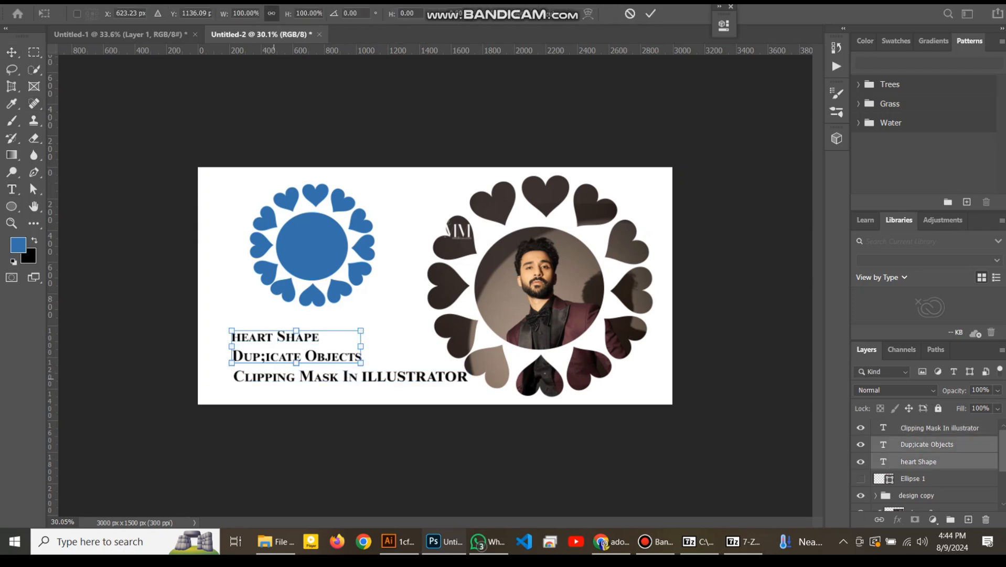
left_click(939, 428, "ctrl")
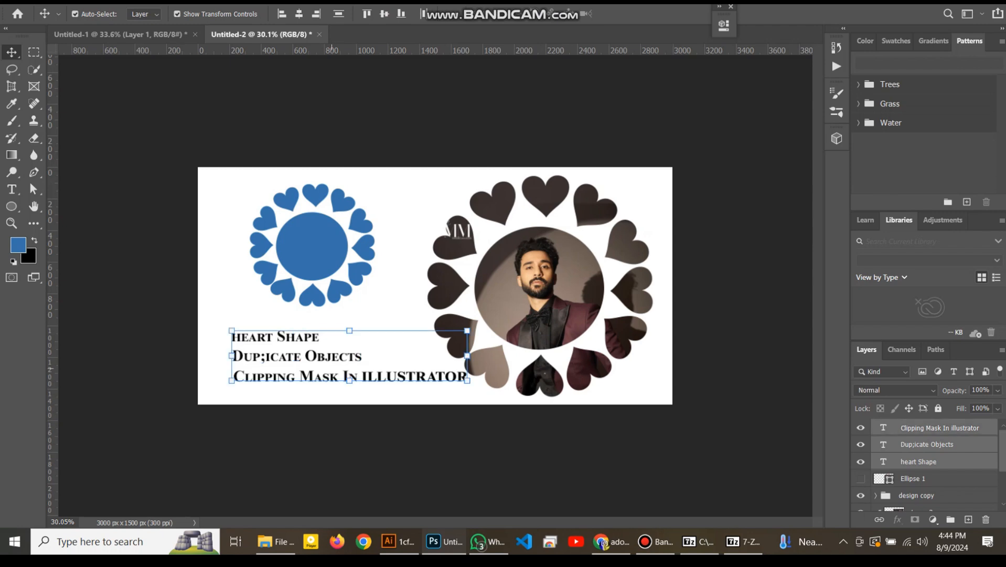
left_click(282, 14)
left_click(237, 283)
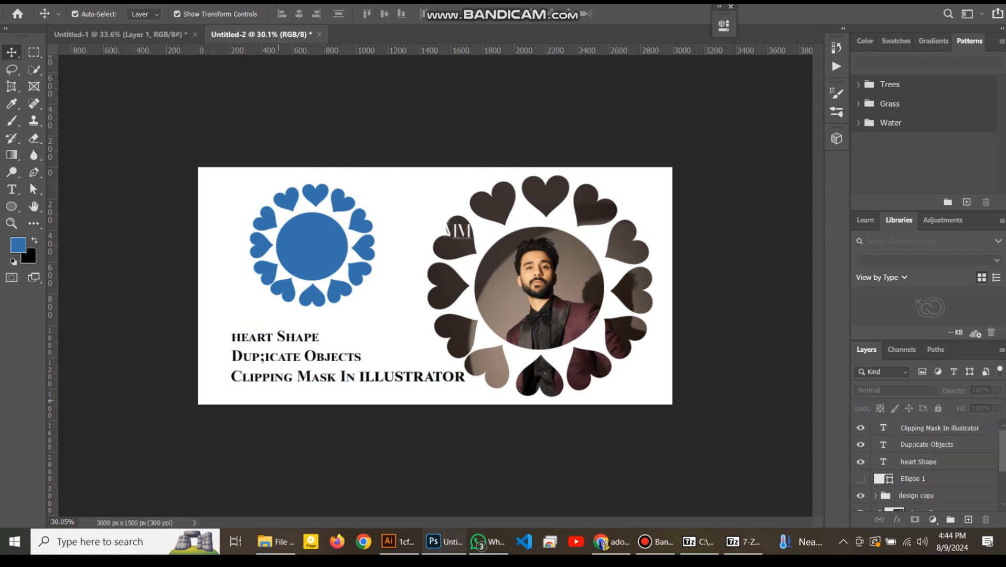
Draw a small blue ellipse bullet about 59 by 64 px just before the "heart Shape" caption
left_click(12, 206)
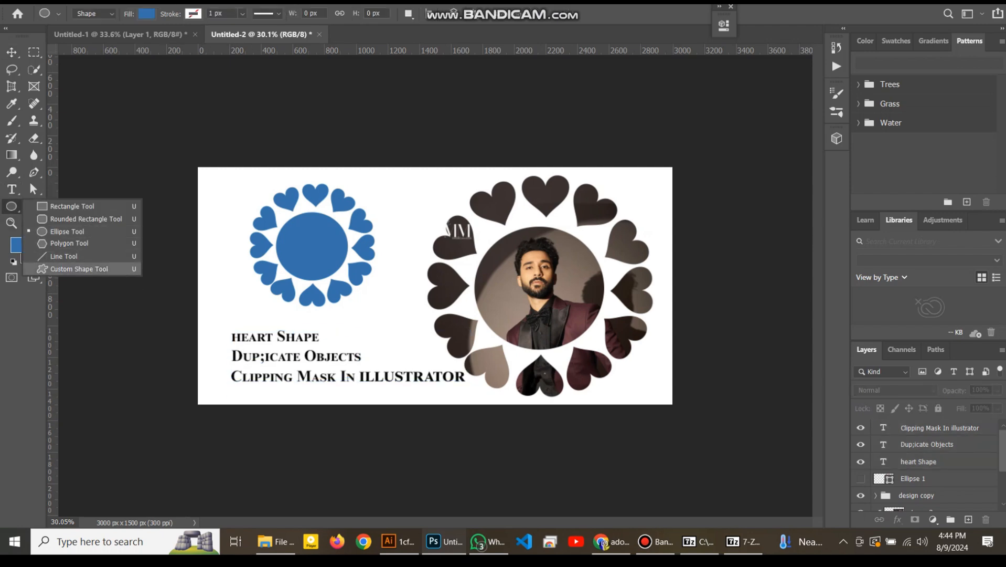
left_click(68, 232)
scroll(284, 266, "up", 6)
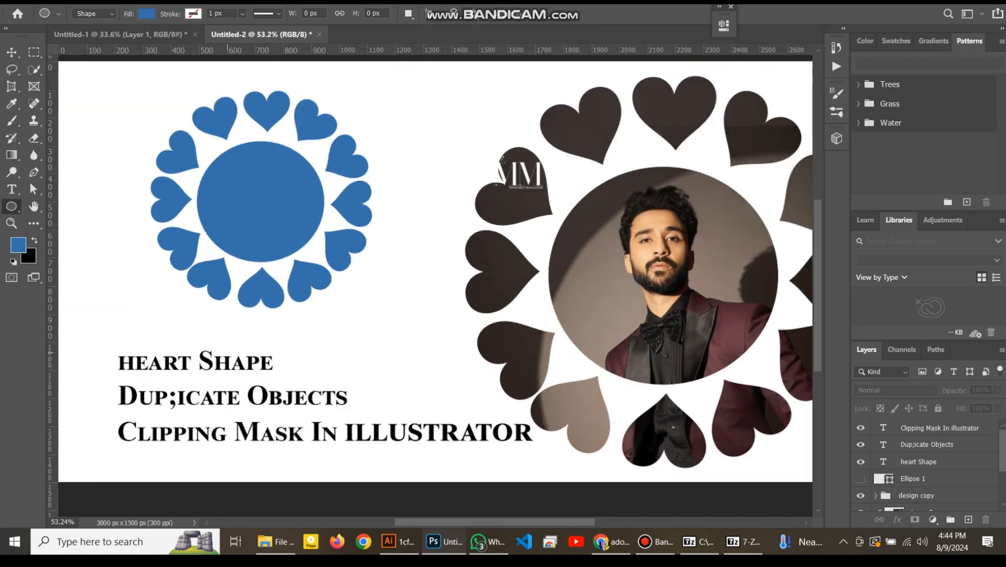
left_click_drag(277, 262, 323, 312)
key("v")
key("Left")
key("Left")
key("Left")
key("Left")
key("Left")
key("Left")
key("Left")
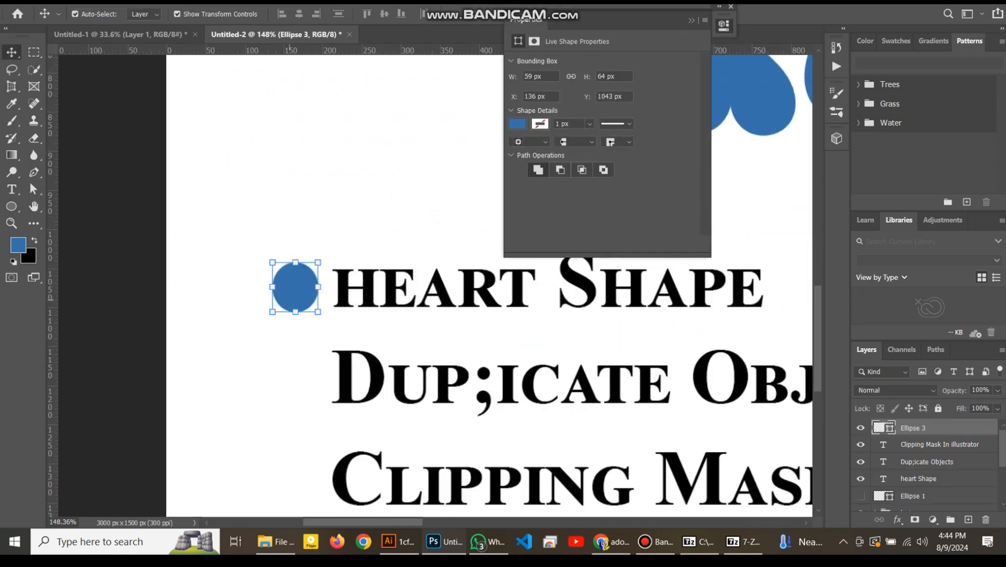
Duplicate the ellipse bullet in front of the second and third caption lines
left_click_drag(292, 289, 300, 488)
scroll(303, 484, "up", 1)
scroll(435, 286, "down", 3)
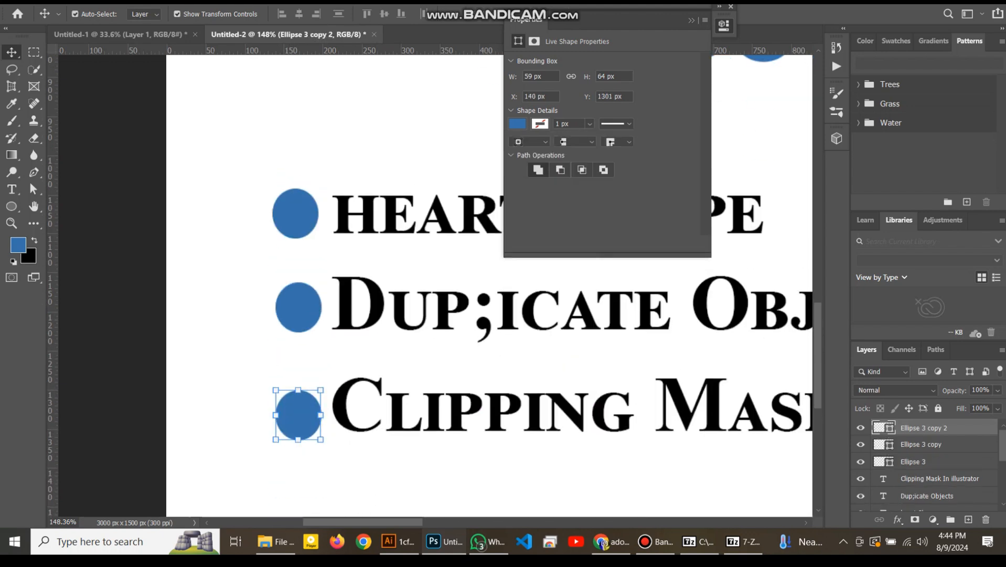
Fill the bullet of the third caption with white
left_click(518, 123)
left_click(662, 194)
key("Return")
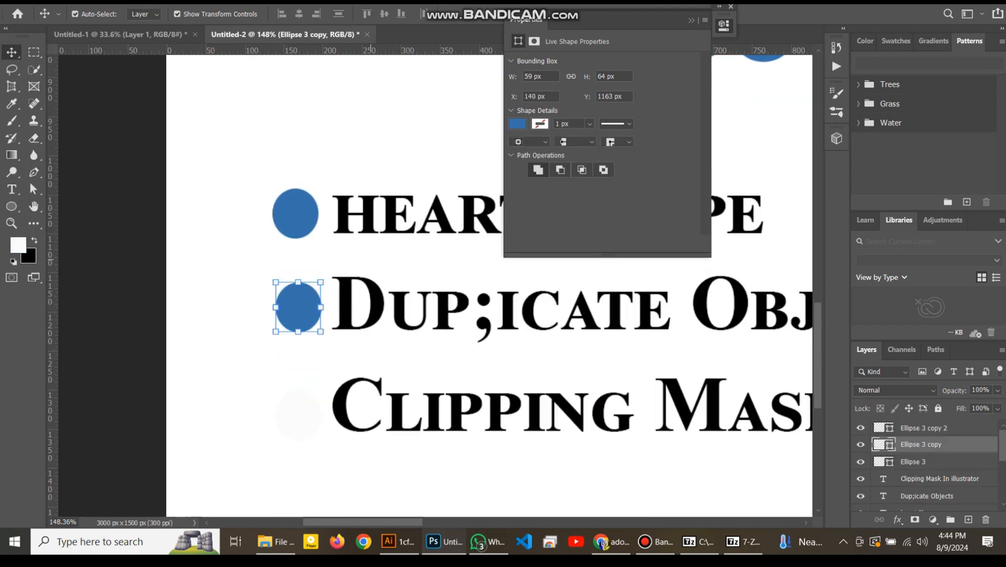
Fill all three caption bullets with black
left_click(517, 123)
left_click(519, 193)
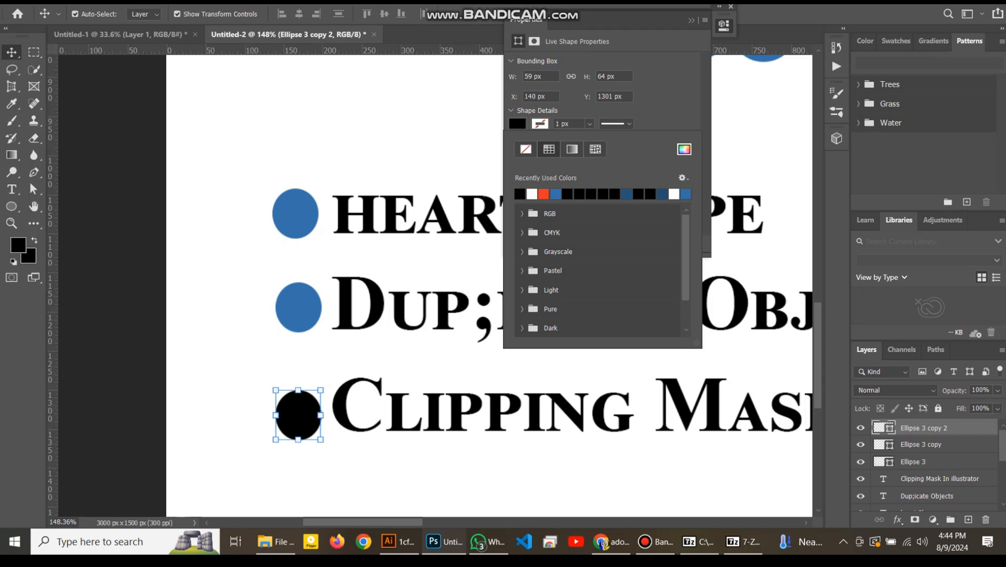
key("Return")
left_click(518, 123)
left_click(518, 194)
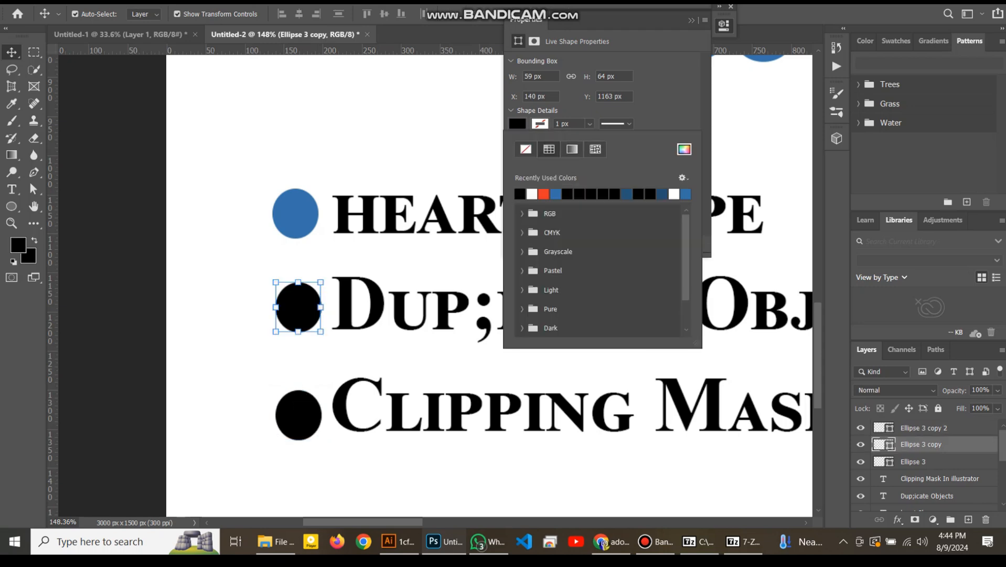
left_click(296, 213)
left_click(518, 123)
left_click(518, 193)
left_click(220, 131)
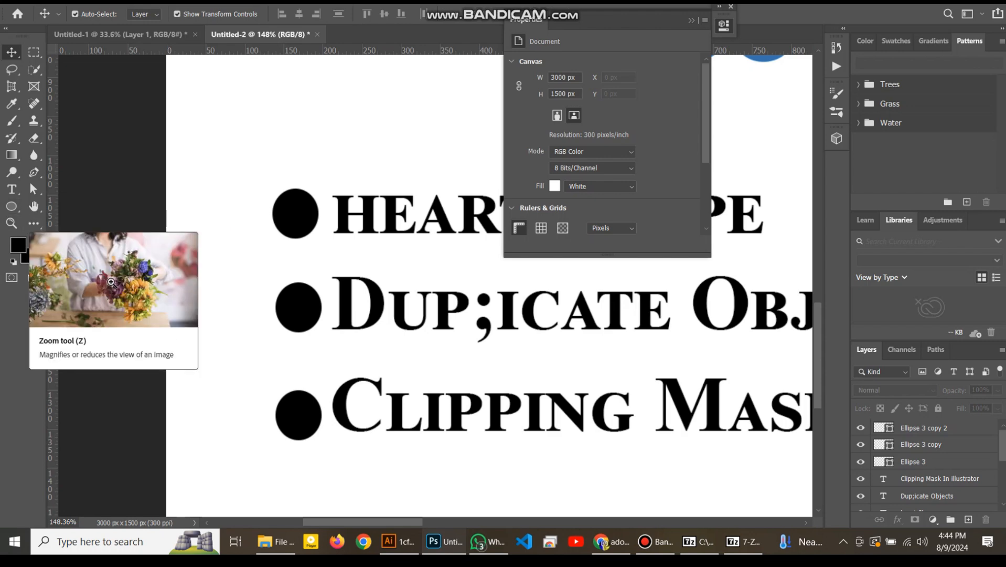
Move the "design copy" group with the blue heart ring down until it sits just above the captions
scroll(292, 270, "down", 5)
scroll(291, 270, "down", 3)
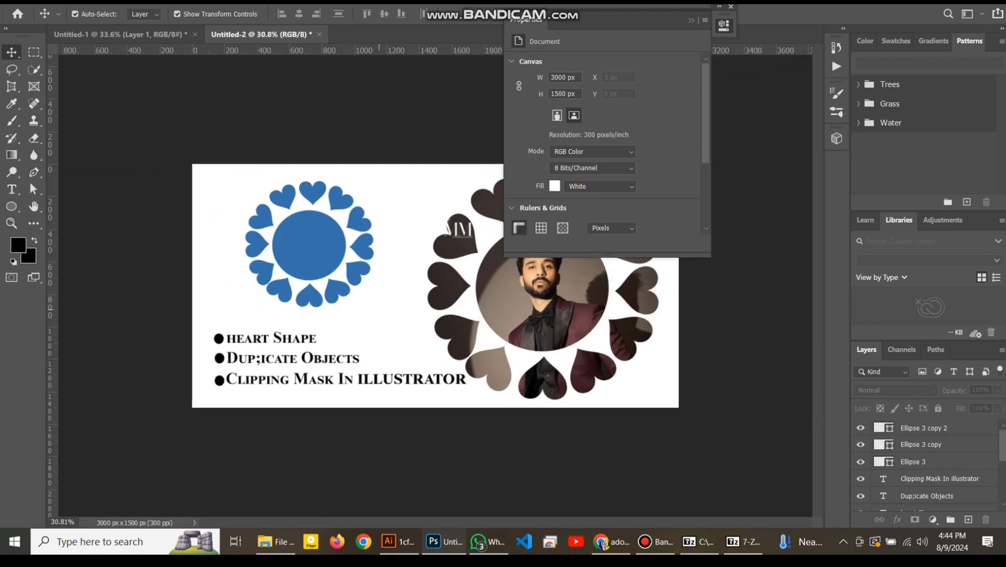
scroll(435, 286, "down", 2)
scroll(436, 286, "up", 1)
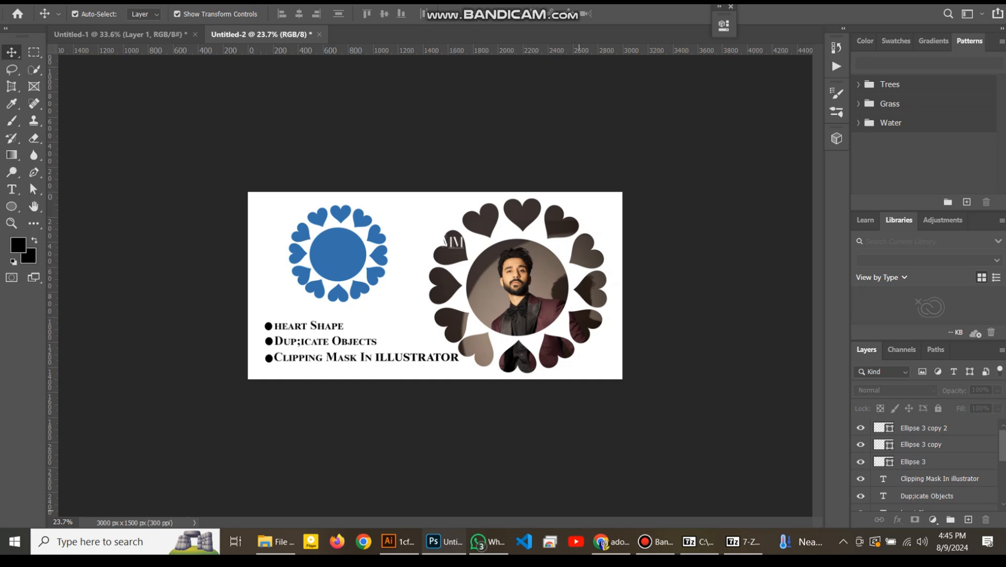
scroll(926, 462, "down", 2)
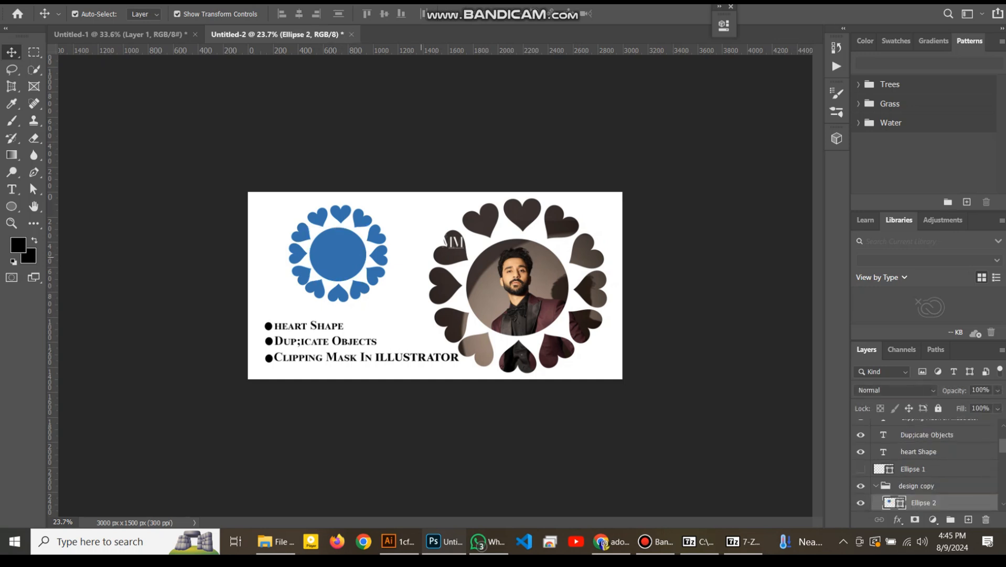
scroll(926, 462, "up", 2)
scroll(926, 462, "down", 2)
scroll(926, 461, "up", 1)
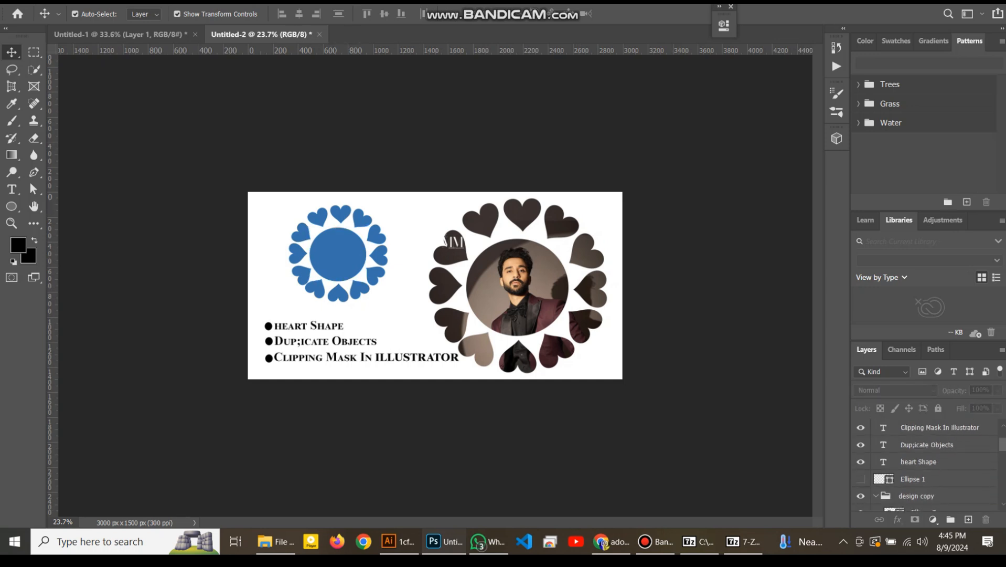
scroll(926, 462, "down", 1)
left_click(875, 478)
left_click(924, 478)
key("ctrl+t")
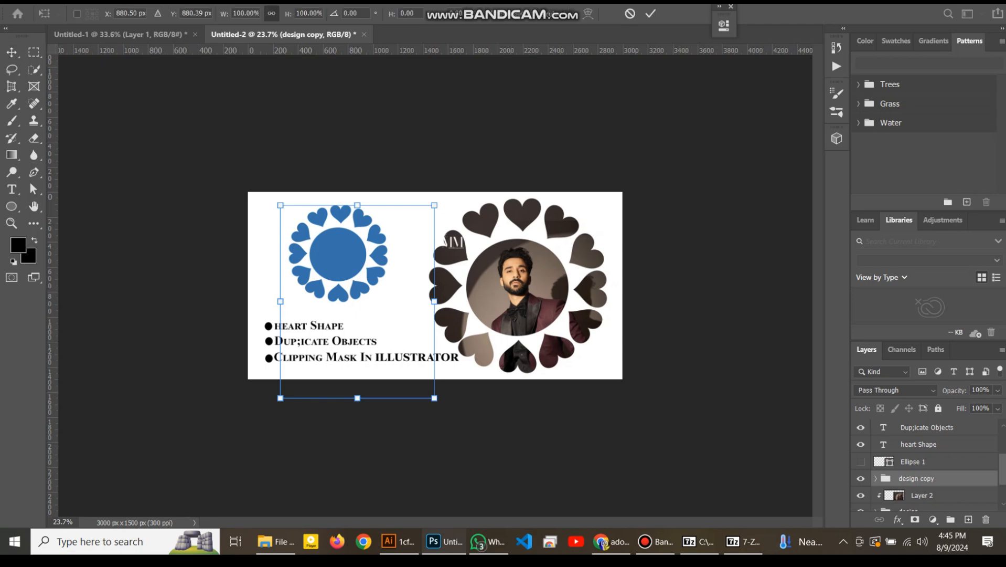
key("shift+Down")
key("shift+Down")
key("shift+Down")
key("shift+Down")
key("shift+Down")
key("shift+Down")
key("shift+Down")
key("shift+Down")
key("shift+Down")
key("shift+Down")
key("shift+Down")
key("shift+Down")
key("Return")
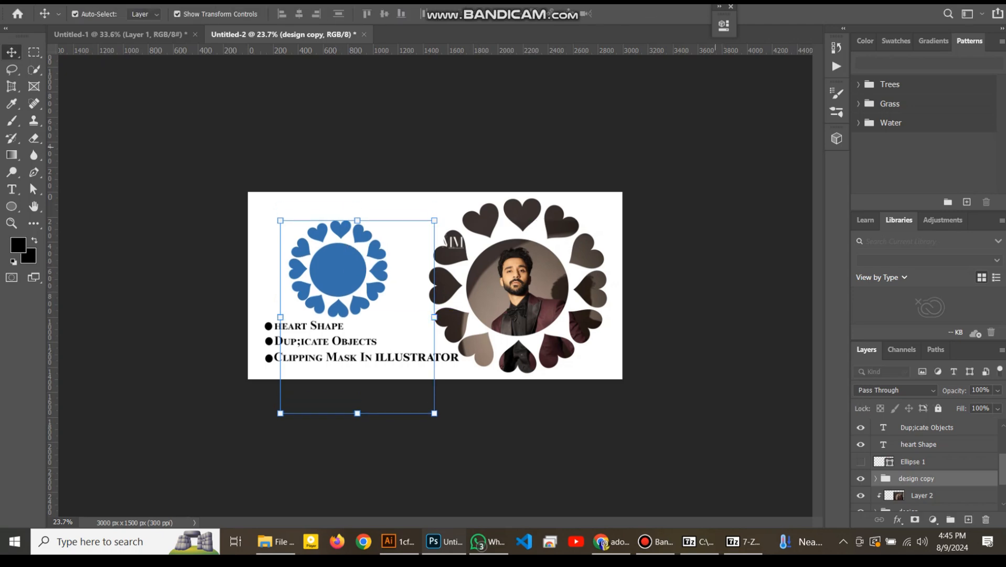
Switch to Chrome, return to the earlier "raghav juyal" image search, and copy its query text
key("alt+Tab")
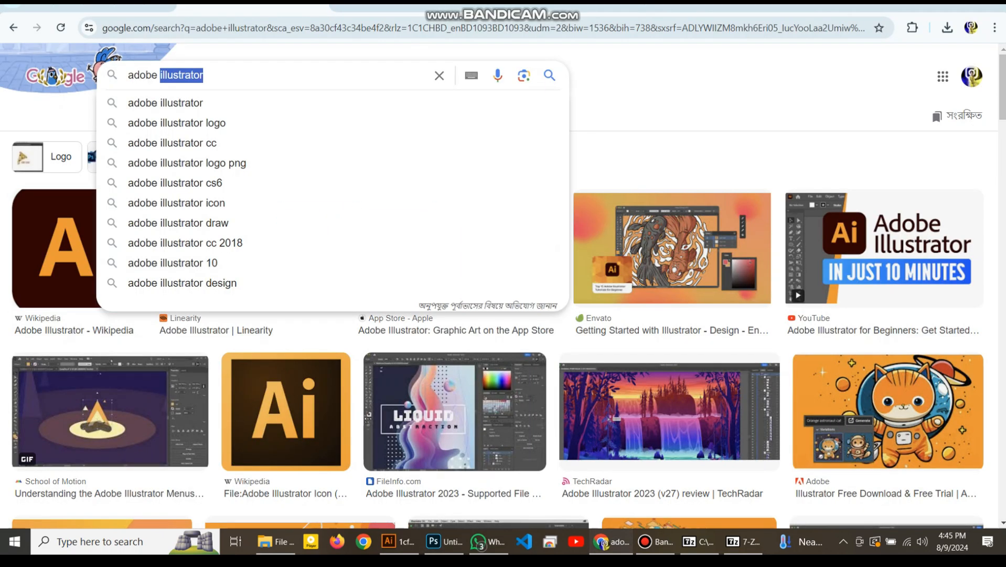
key("ctrl+a")
left_click(13, 27)
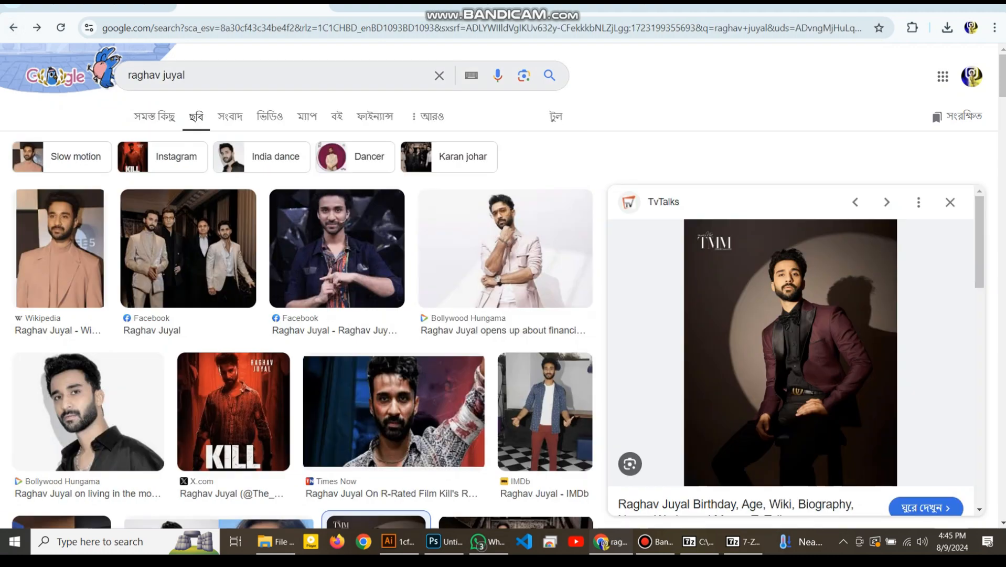
triple_click(156, 75)
right_click(131, 77)
left_click(158, 156)
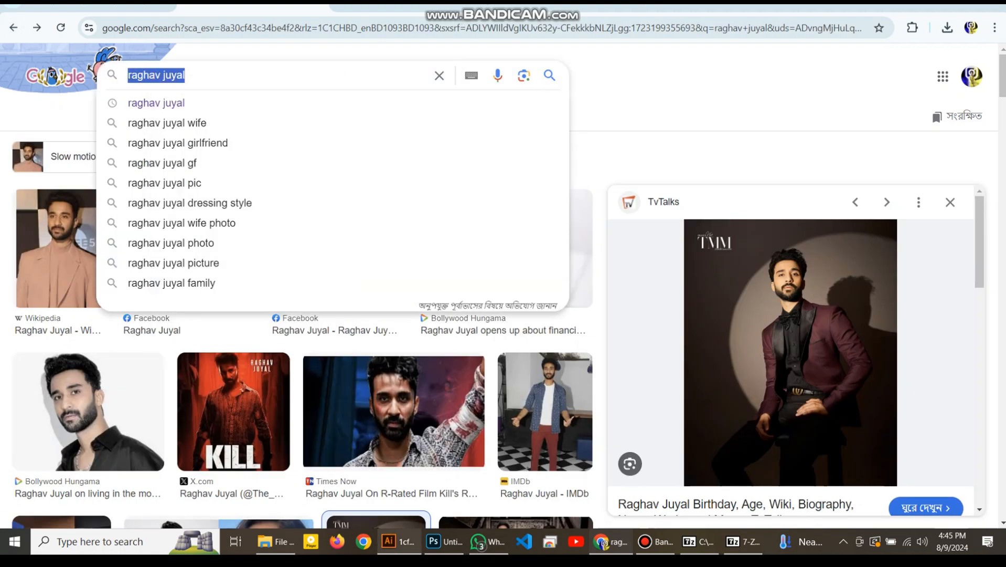
Switch to Photoshop and add a 30 pt text layer with the copied "raghav juyal" above the blue heart ring
left_click(443, 542)
left_click(264, 205)
key("t")
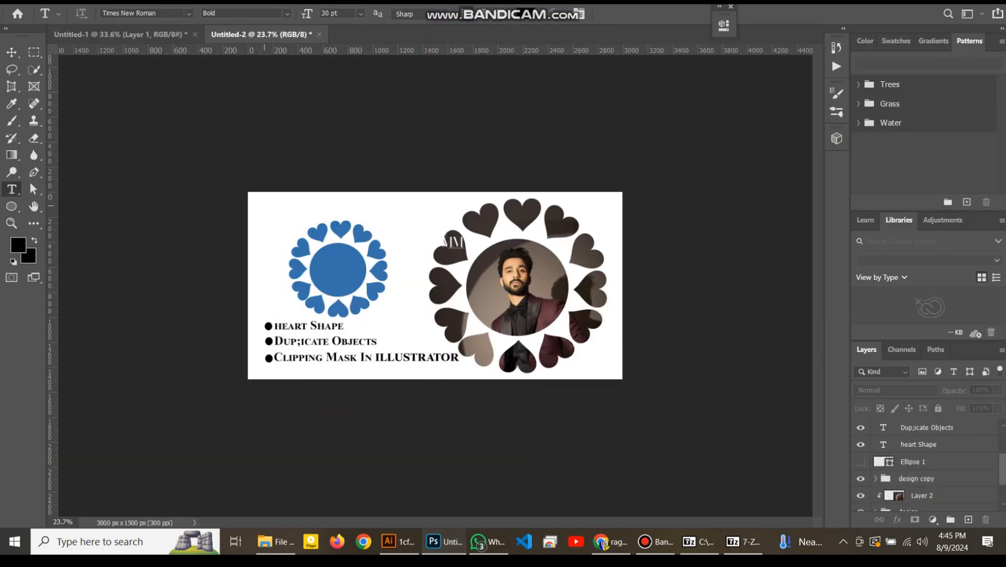
left_click(264, 204)
key("ctrl+v")
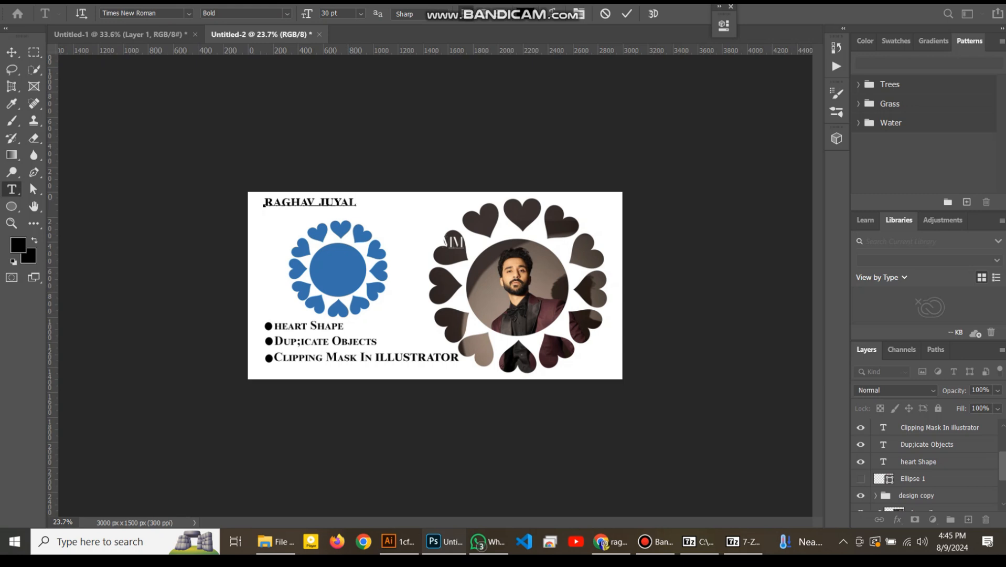
left_click(627, 14)
Enlarge the title text to about 184% and reposition it slightly lower above the blue heart ring
key("v")
key("ctrl+t")
left_click_drag(357, 207, 434, 218)
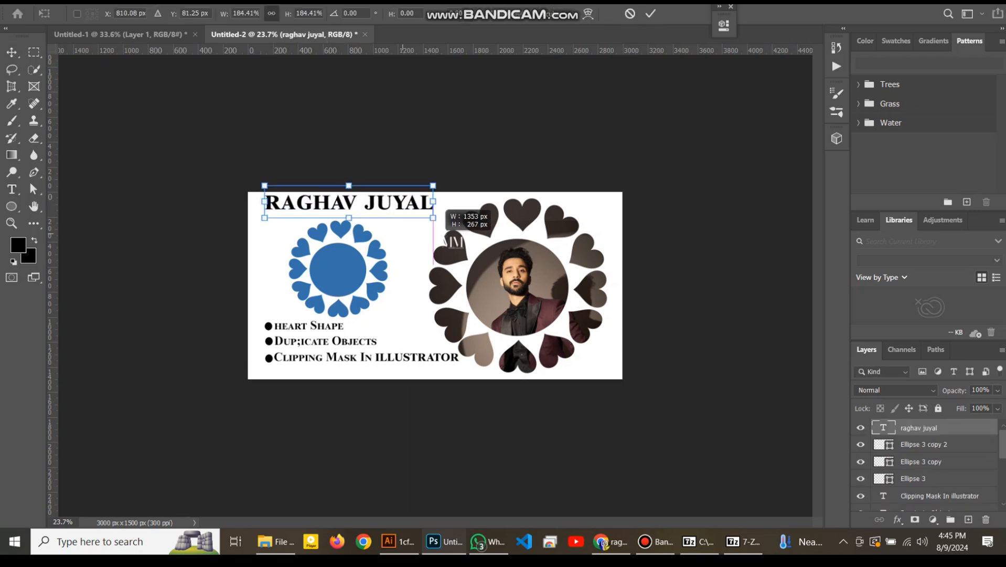
left_click_drag(367, 204, 262, 208)
key("Return")
Color the title's first word yellow, using #ffd800
double_click(347, 208)
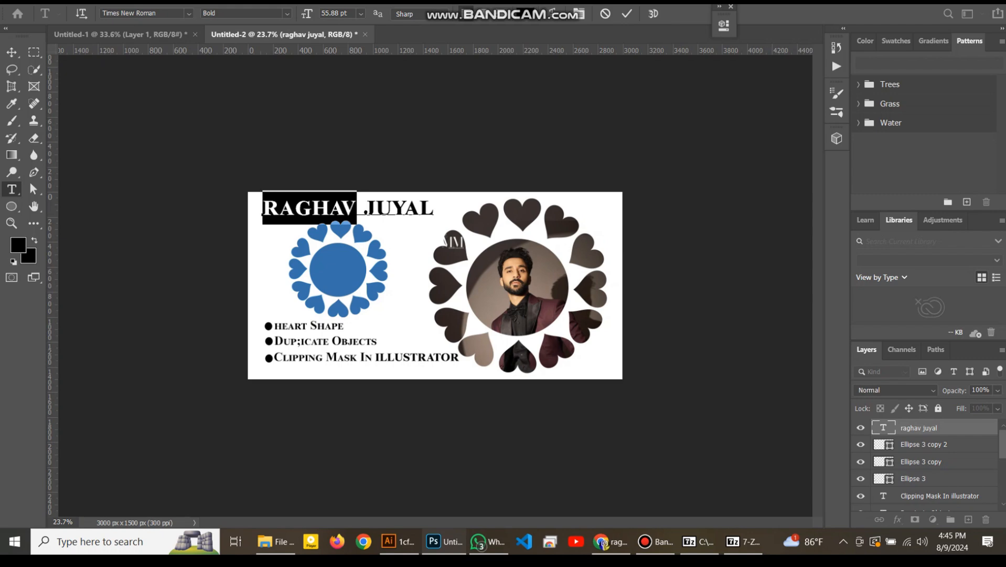
left_click(488, 13)
left_click(842, 370)
left_click(826, 227)
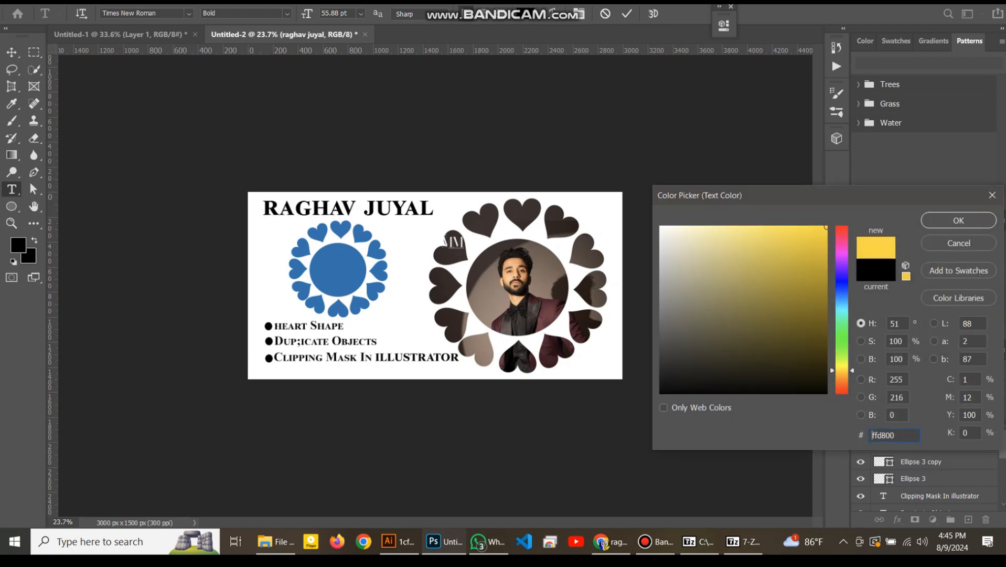
key("Return")
left_click(357, 209)
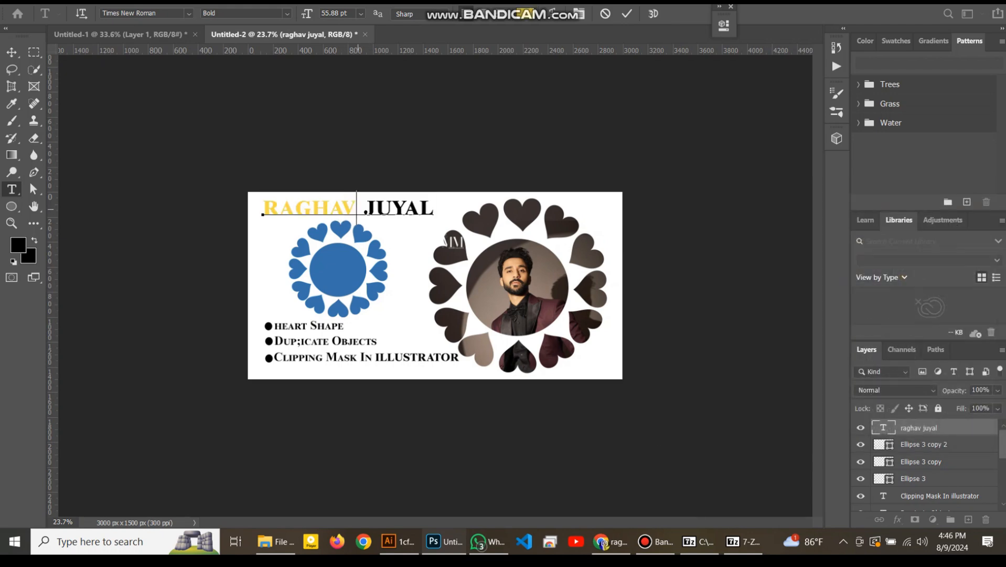
Color the title's first word bright green, RGB 84, 255, 0
left_click_drag(357, 207, 263, 208)
left_click(487, 14)
type("66ff33")
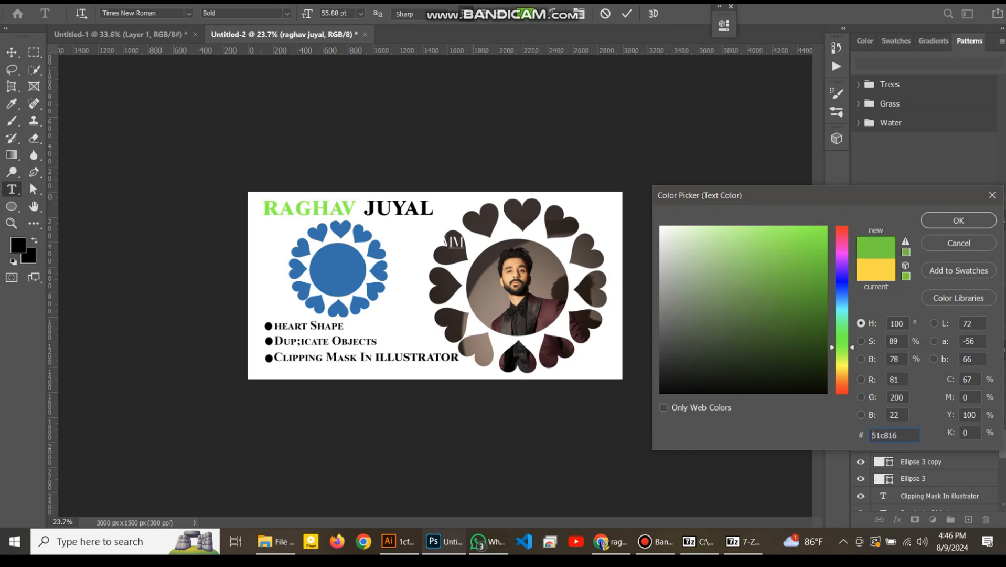
key("Return")
Color the title's second word dark maroon, sampled from the suit in the photo
double_click(366, 208)
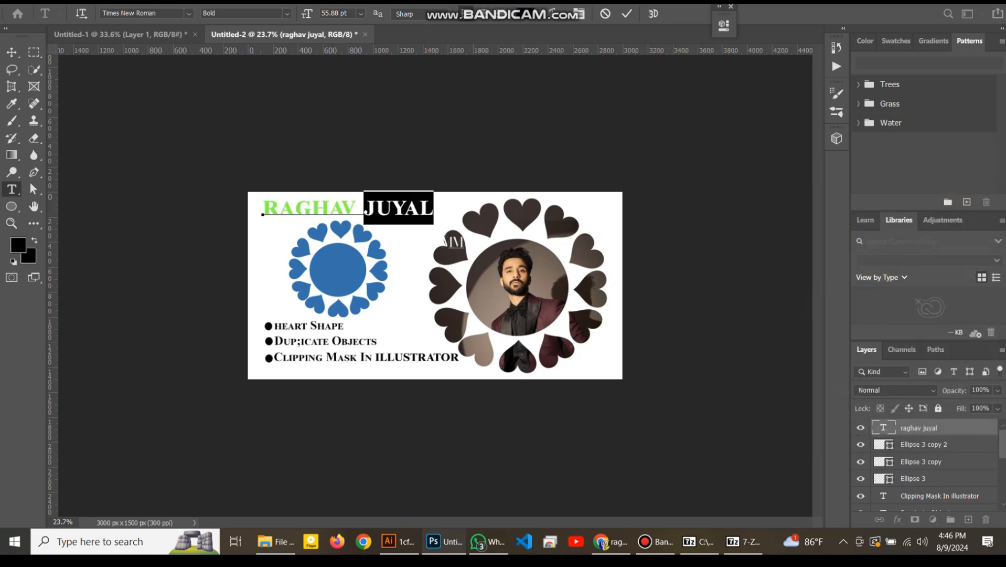
left_click(488, 13)
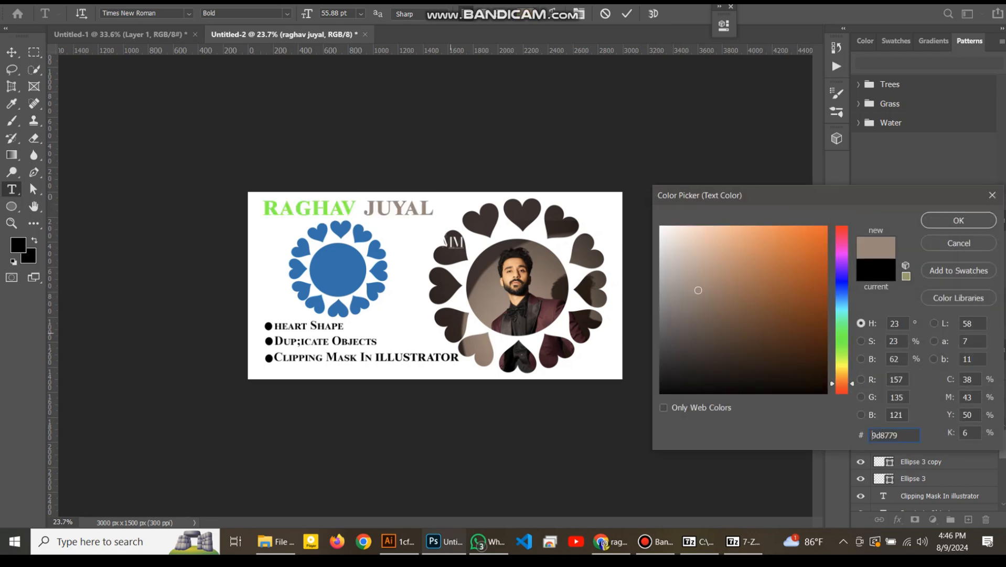
key("ctrl+v")
key("Return")
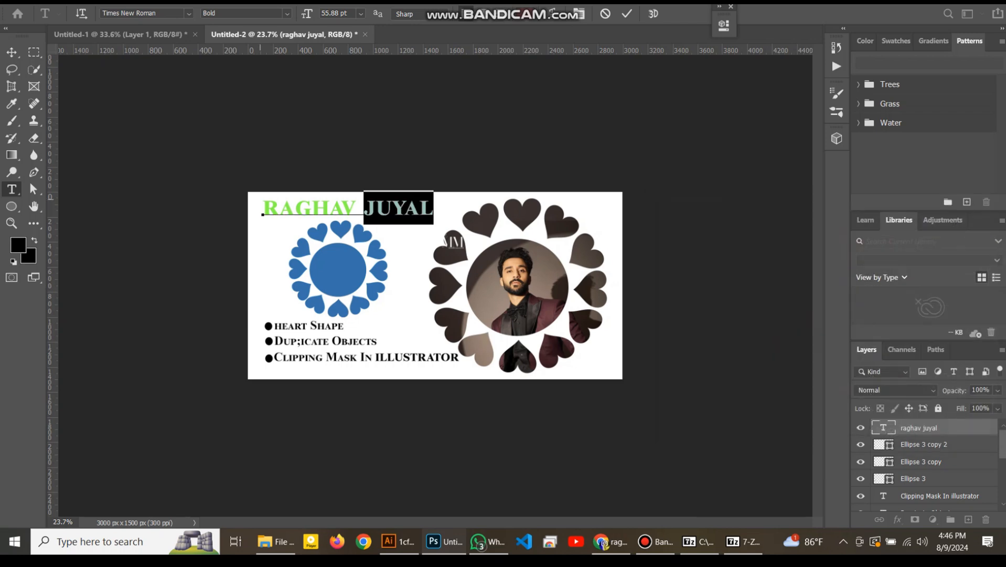
Recolor the title's first word dark gray-brown, #3d3835, sampled from the photo, and commit the text edit
key("Left")
key("shift+Home")
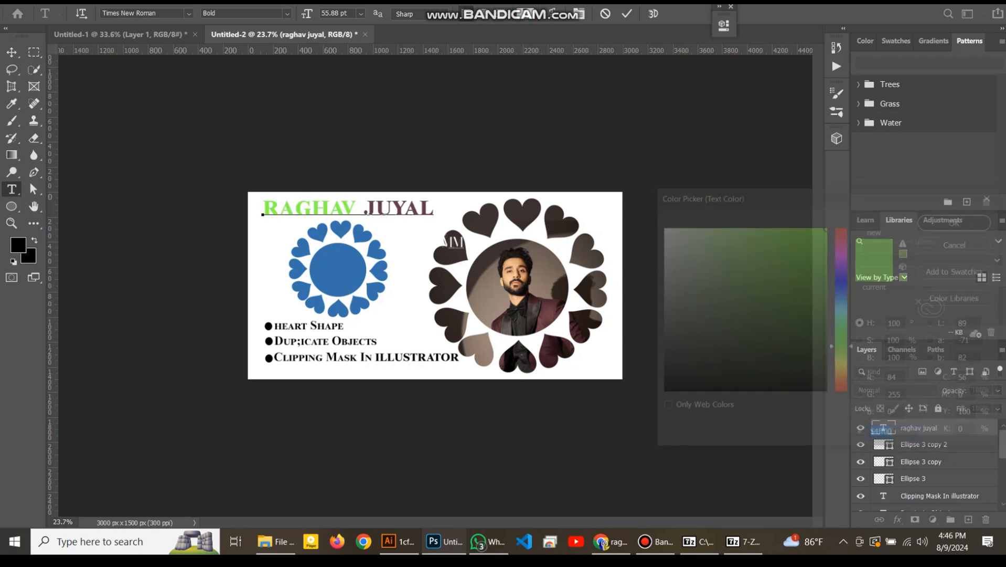
key("ctrl+v")
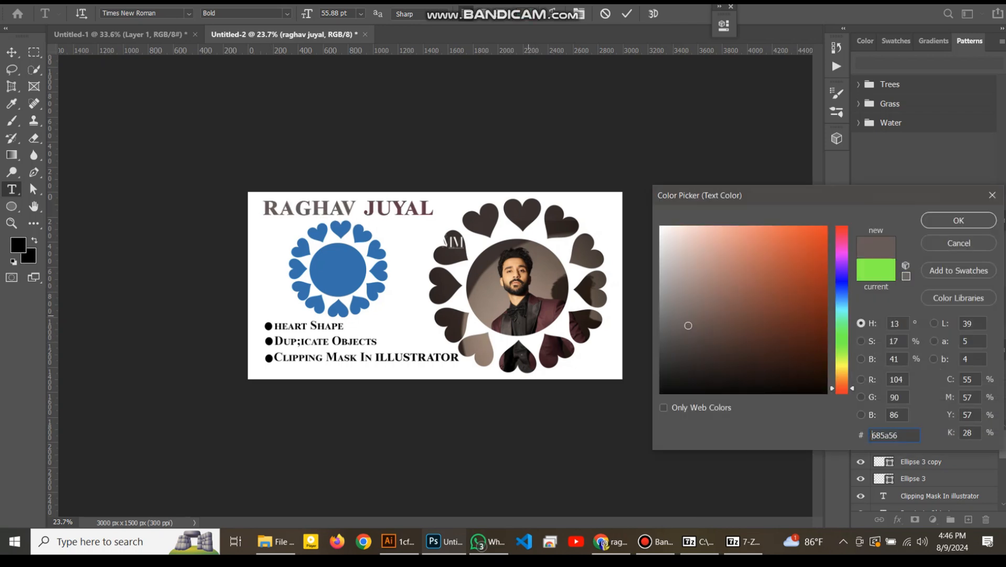
key("ctrl+v")
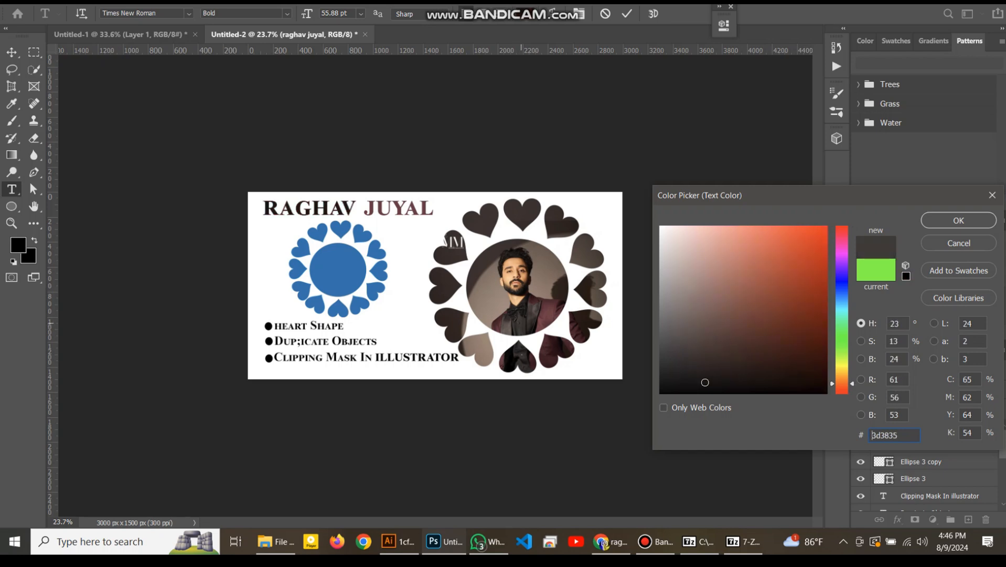
key("Return")
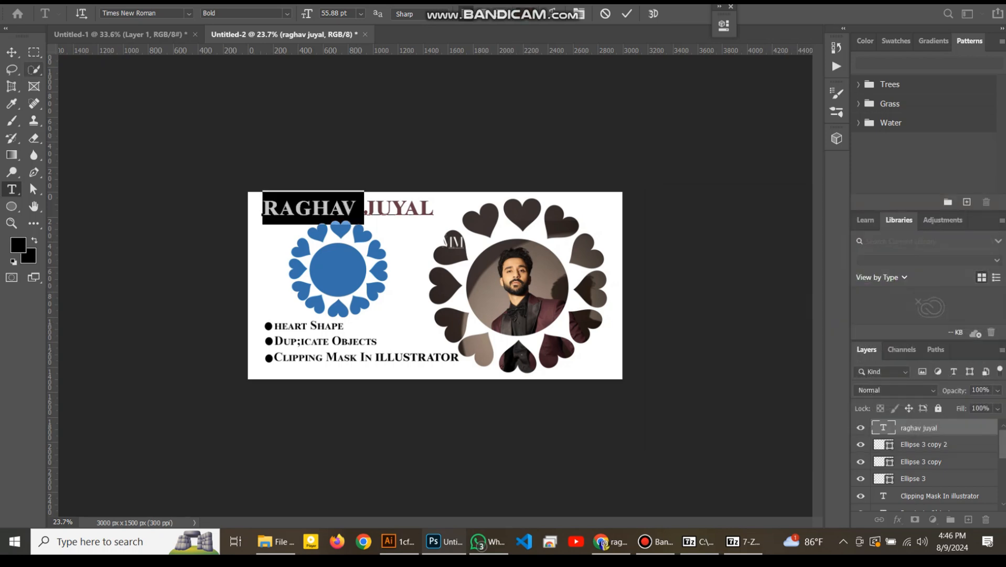
left_click(12, 52)
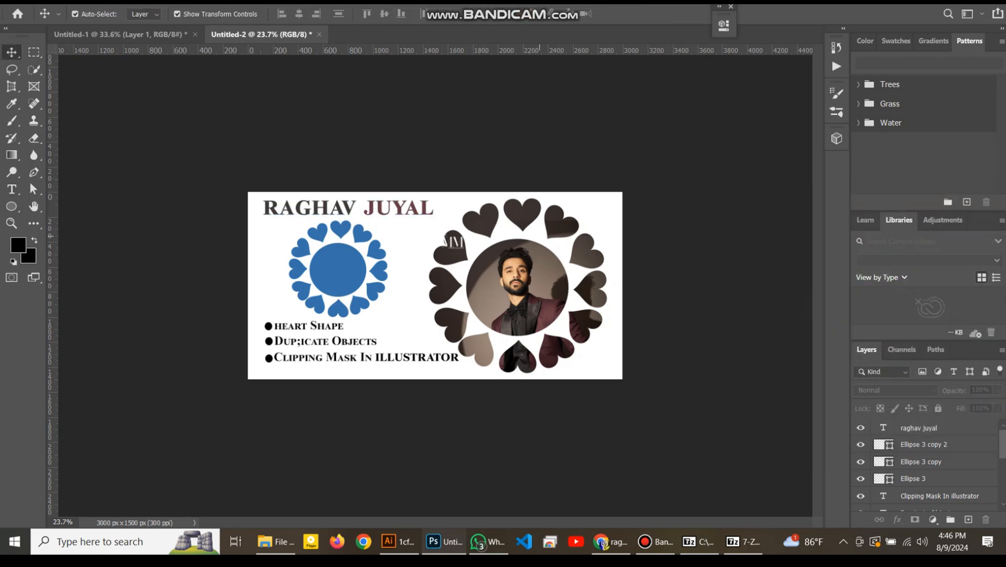